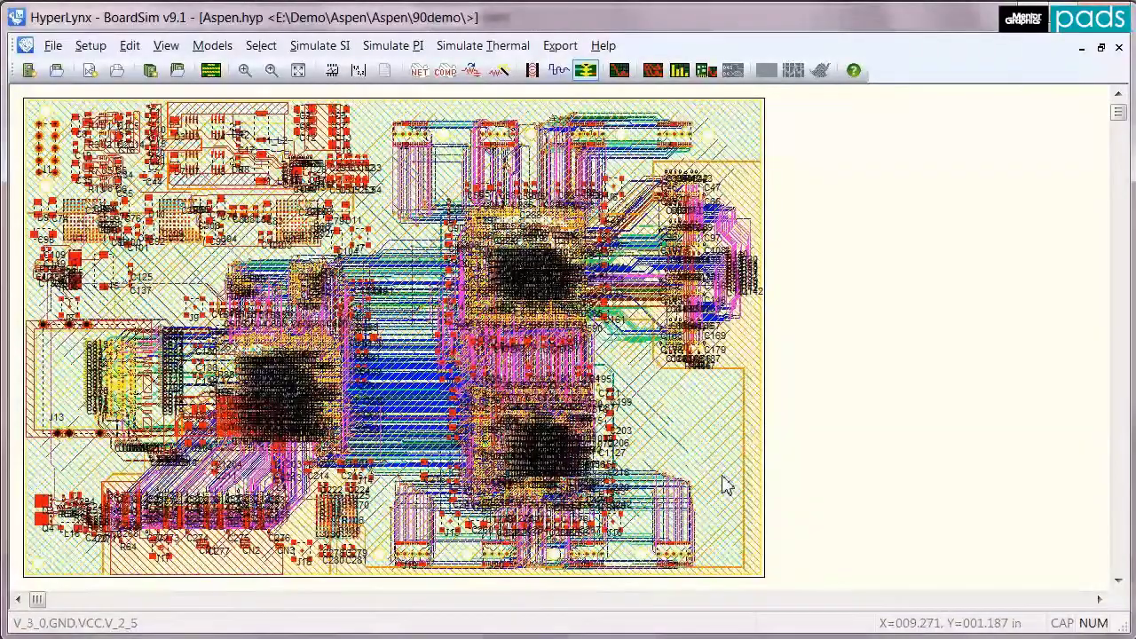
Isolate net xcvr2Data[34] (U21.F23 to U24.AU40) on the board and enable crosstalk simulation.
scroll(406, 384, up, 5)
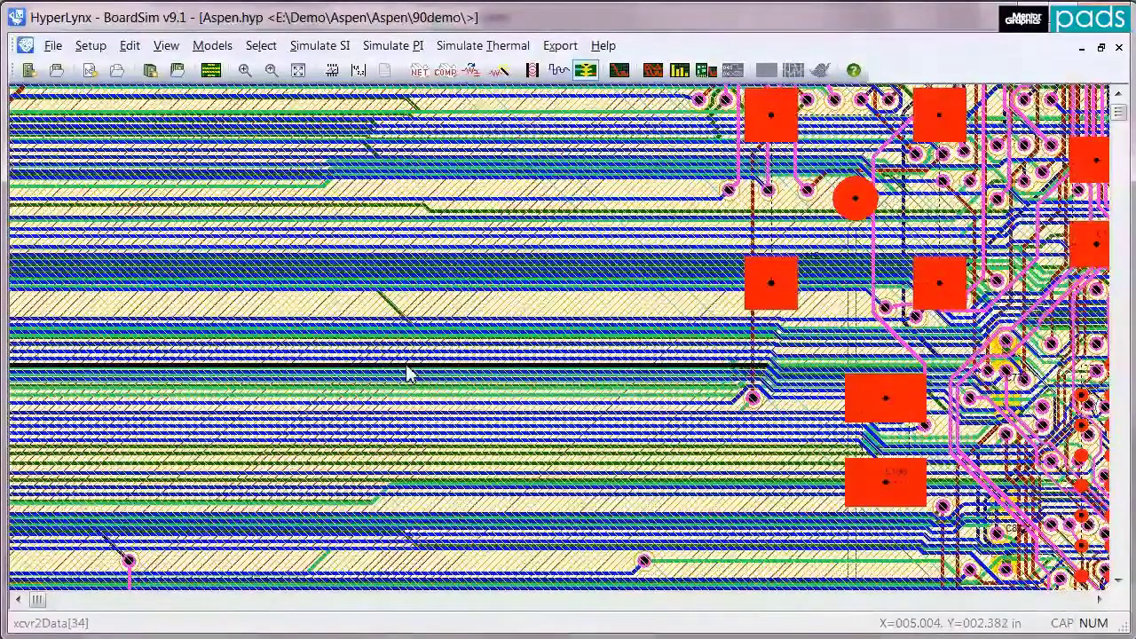
right_click(408, 374)
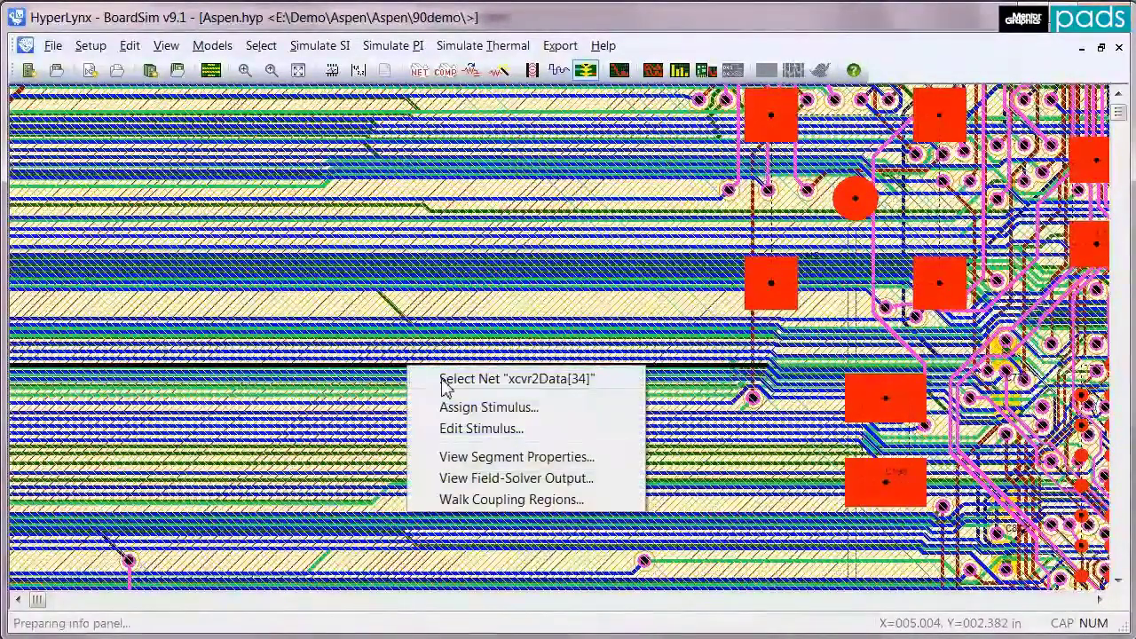
click(441, 382)
click(90, 45)
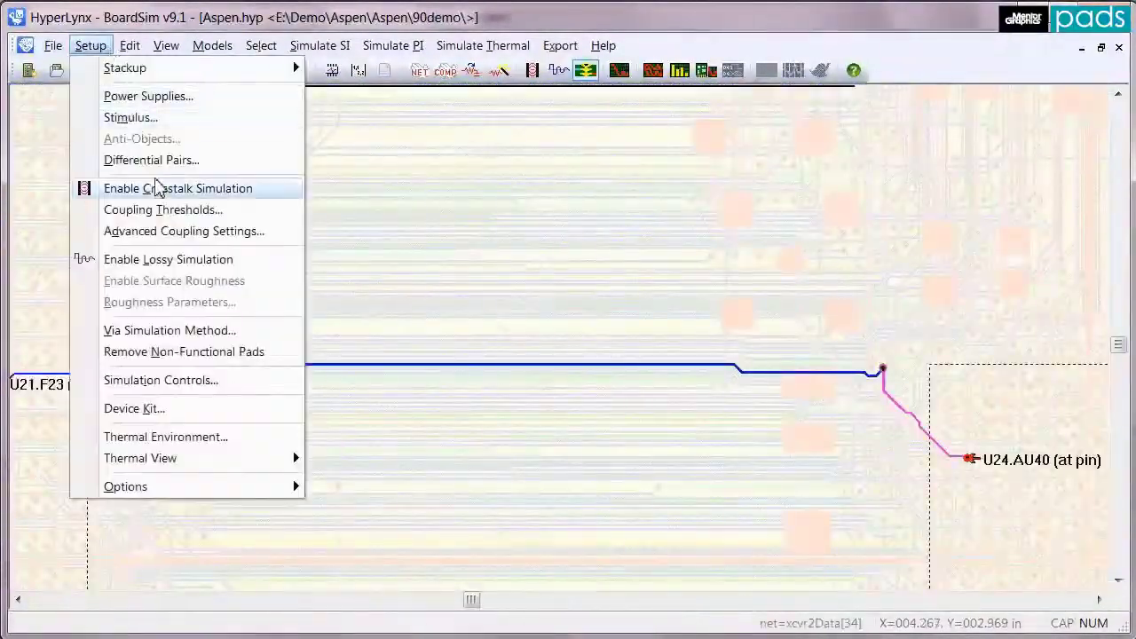
click(156, 188)
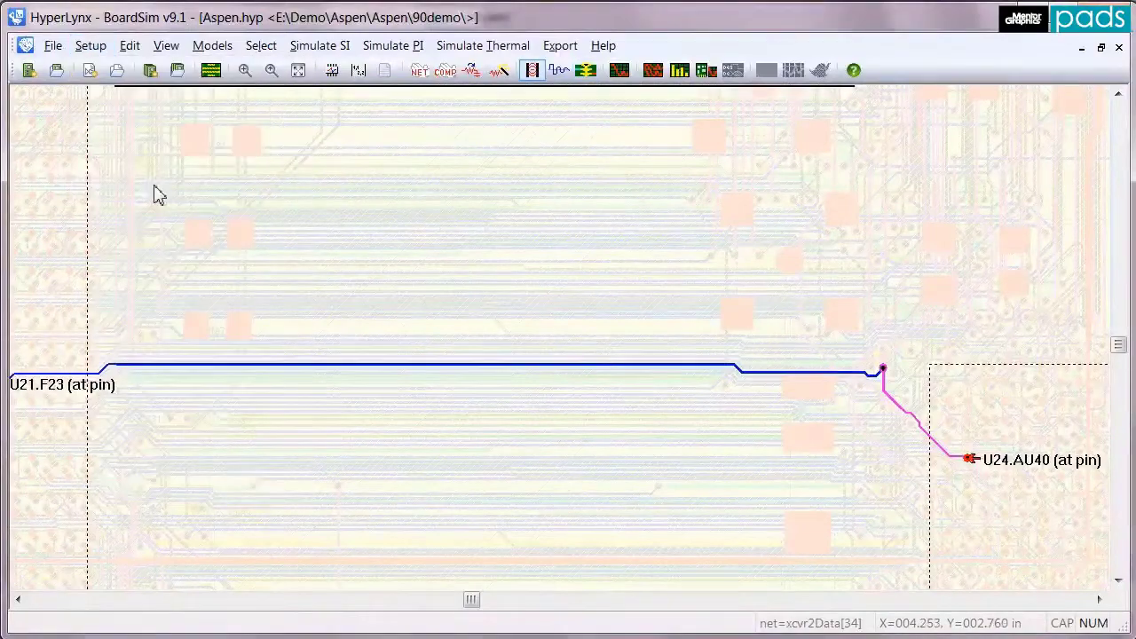
Confirm the electrical coupling threshold stays at 50 mV in Coupling Thresholds.
click(93, 45)
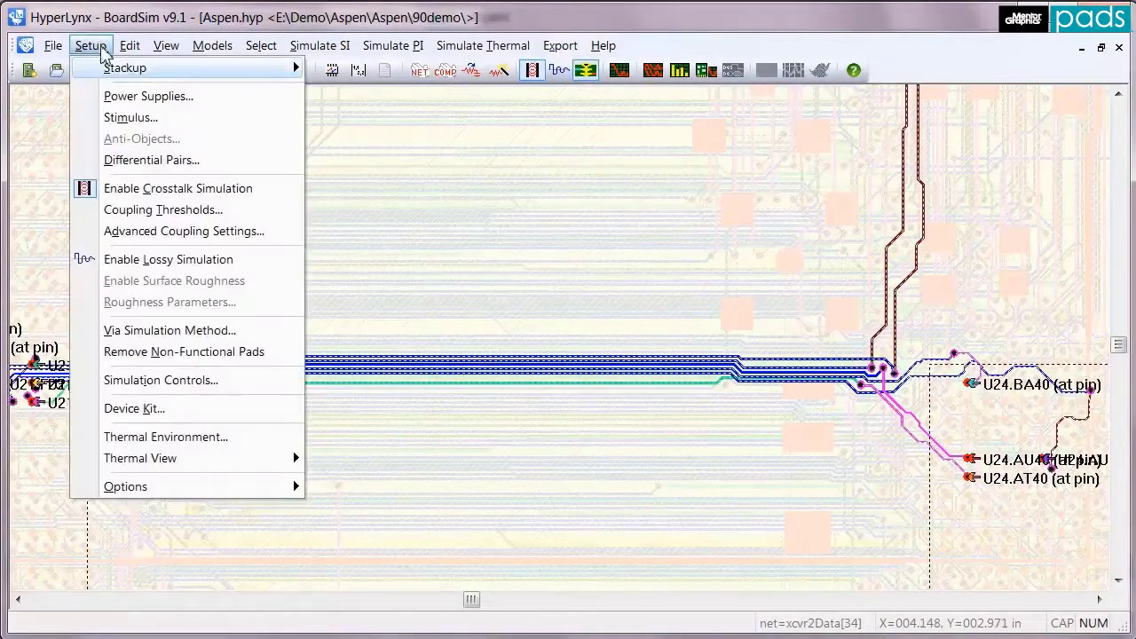
click(159, 209)
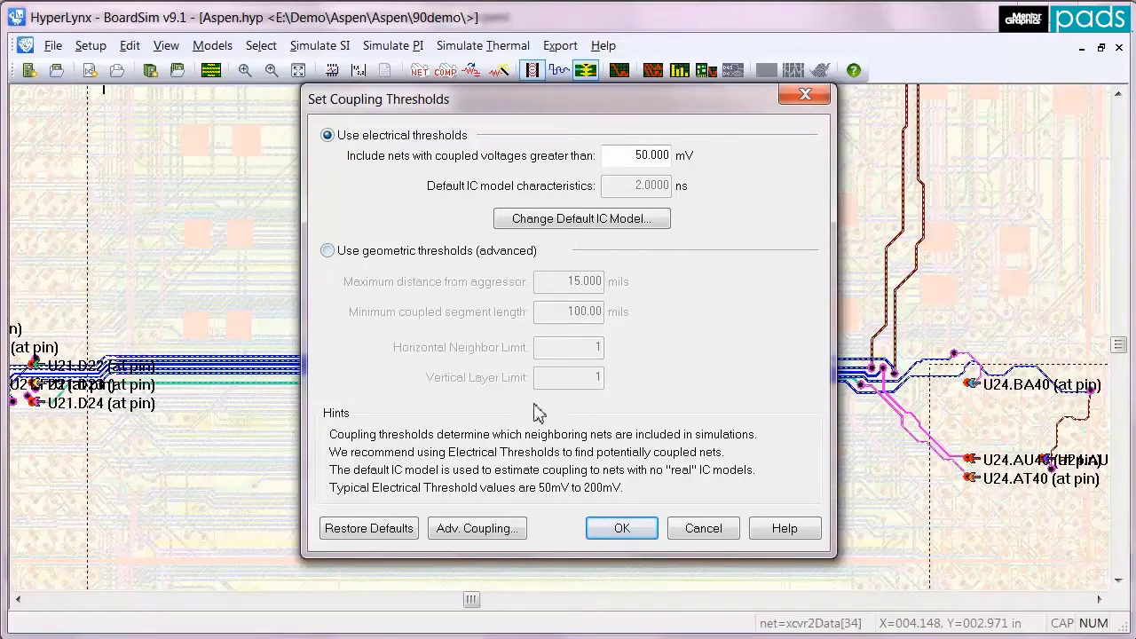
click(622, 530)
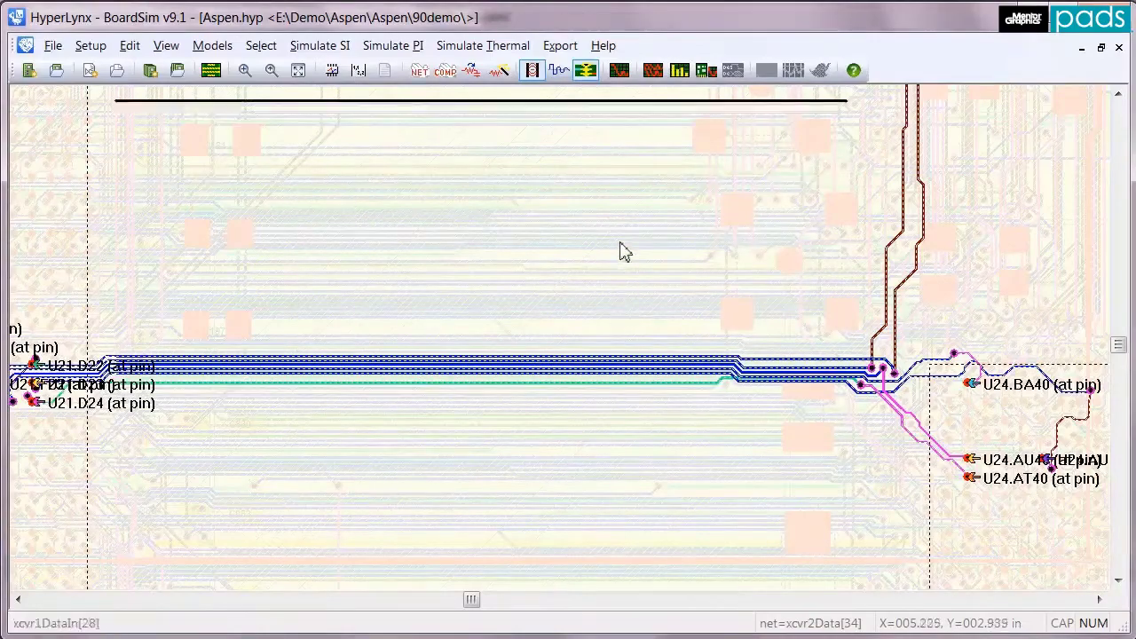
click(622, 75)
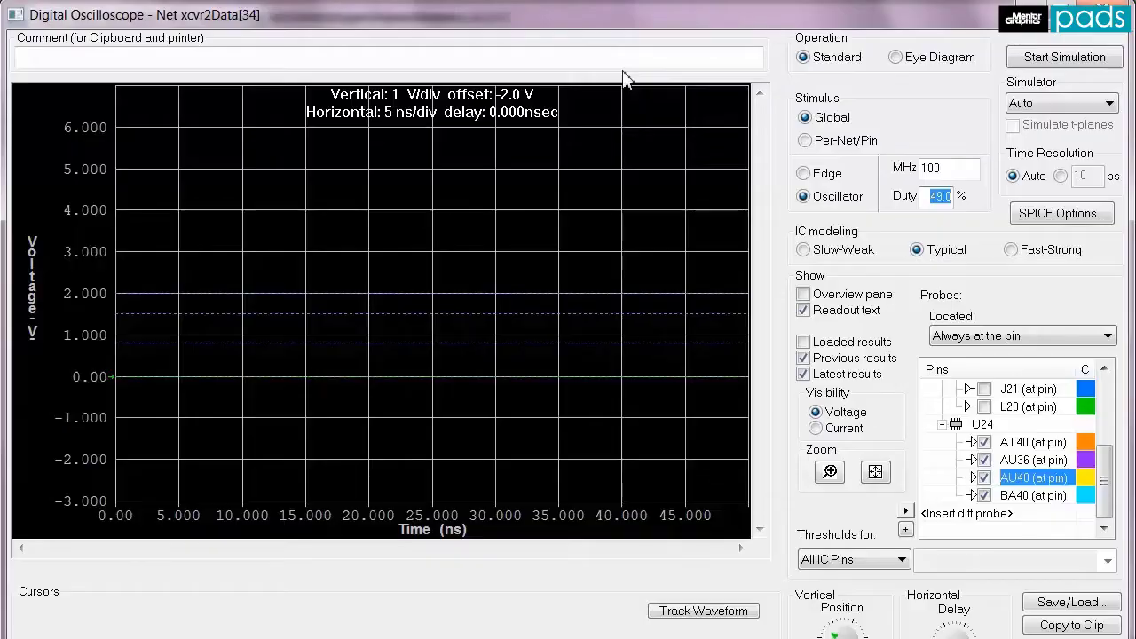
click(1052, 58)
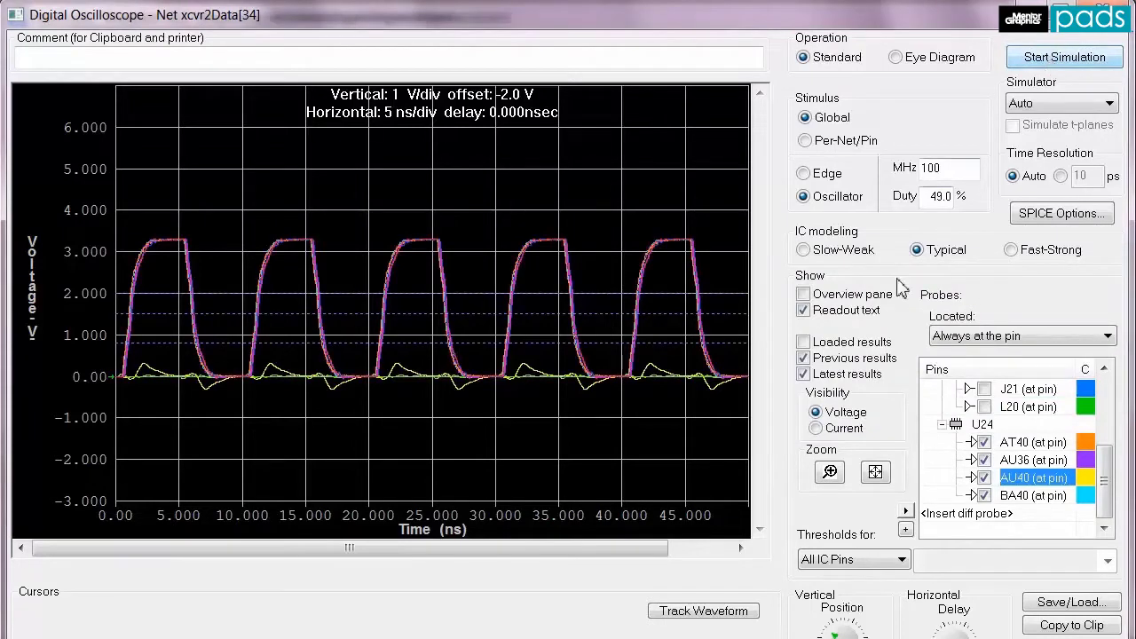
click(830, 471)
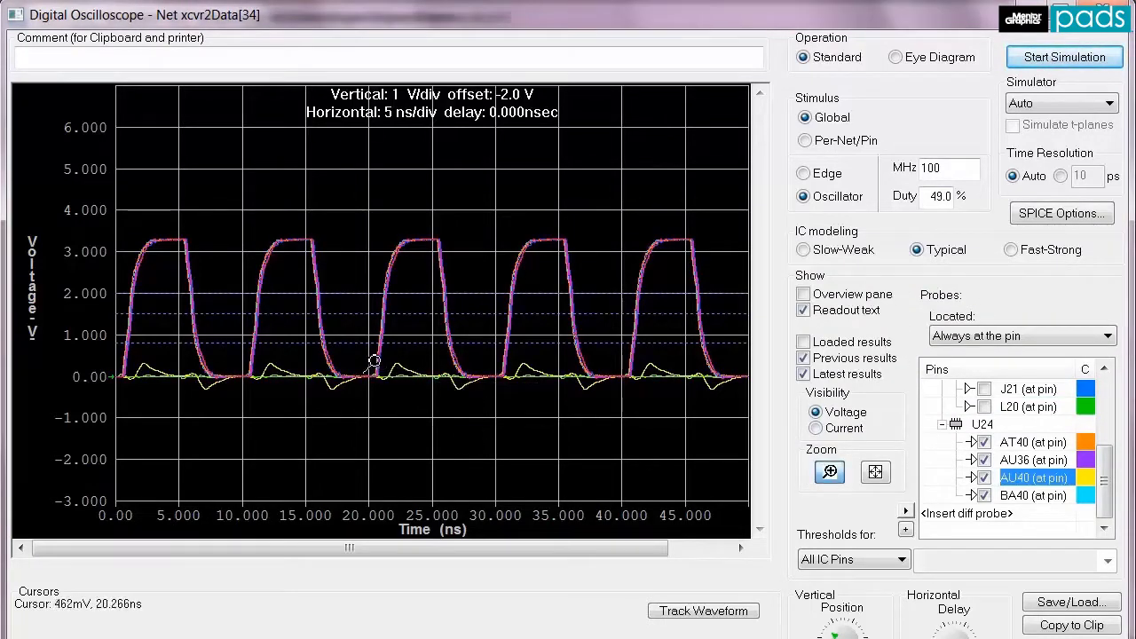
drag(371, 357, 437, 394)
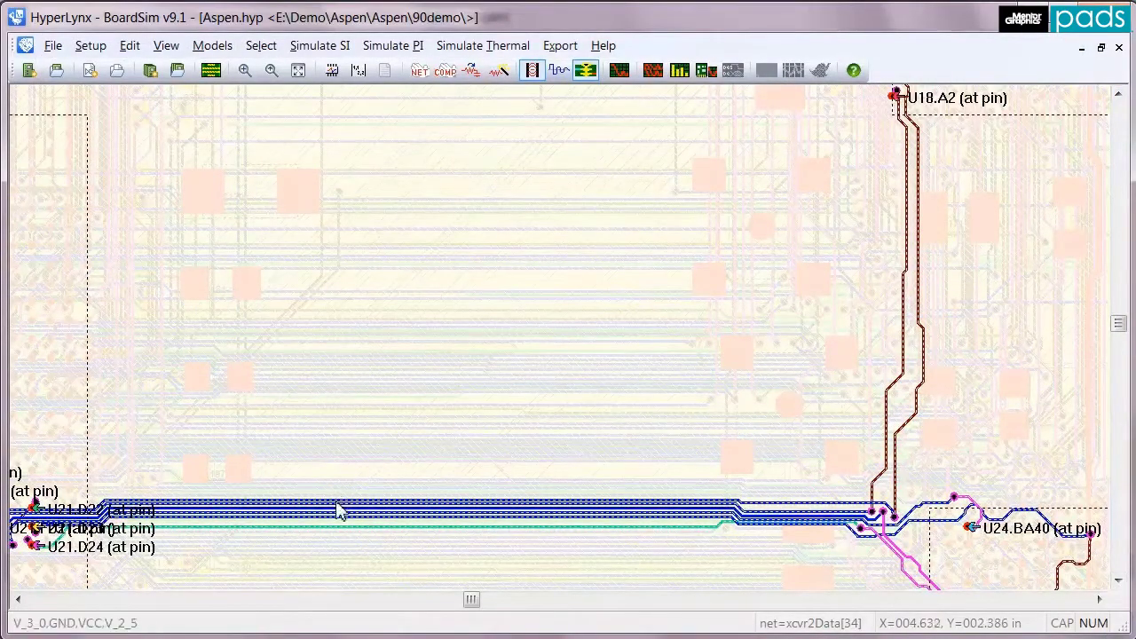
right_click(340, 518)
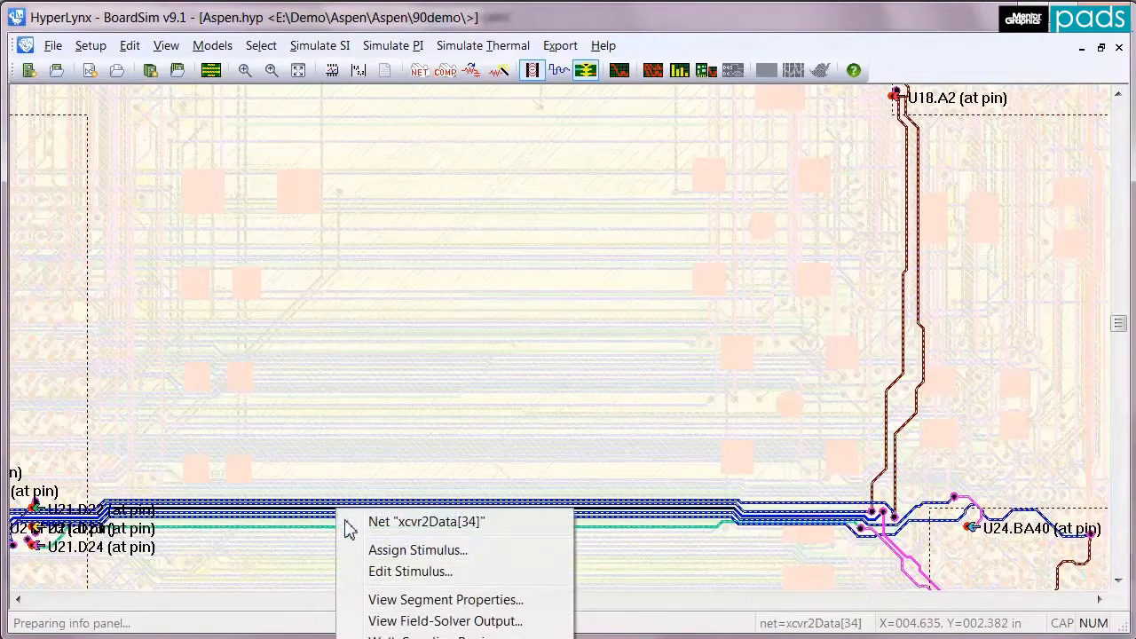
click(413, 636)
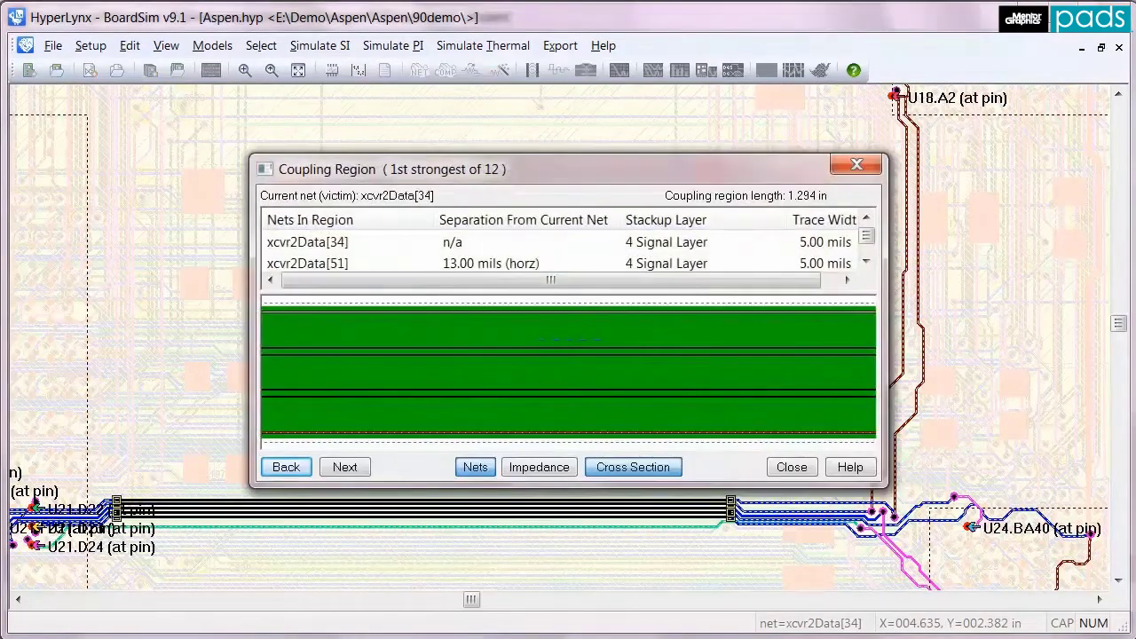
drag(634, 179, 468, 80)
drag(719, 385, 863, 458)
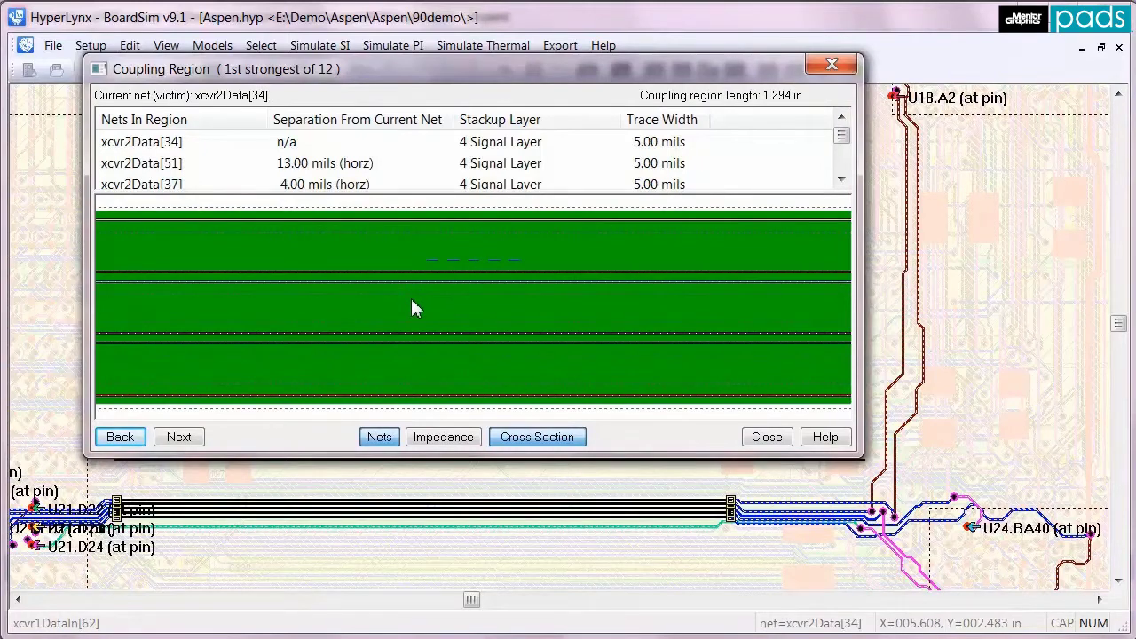
click(178, 436)
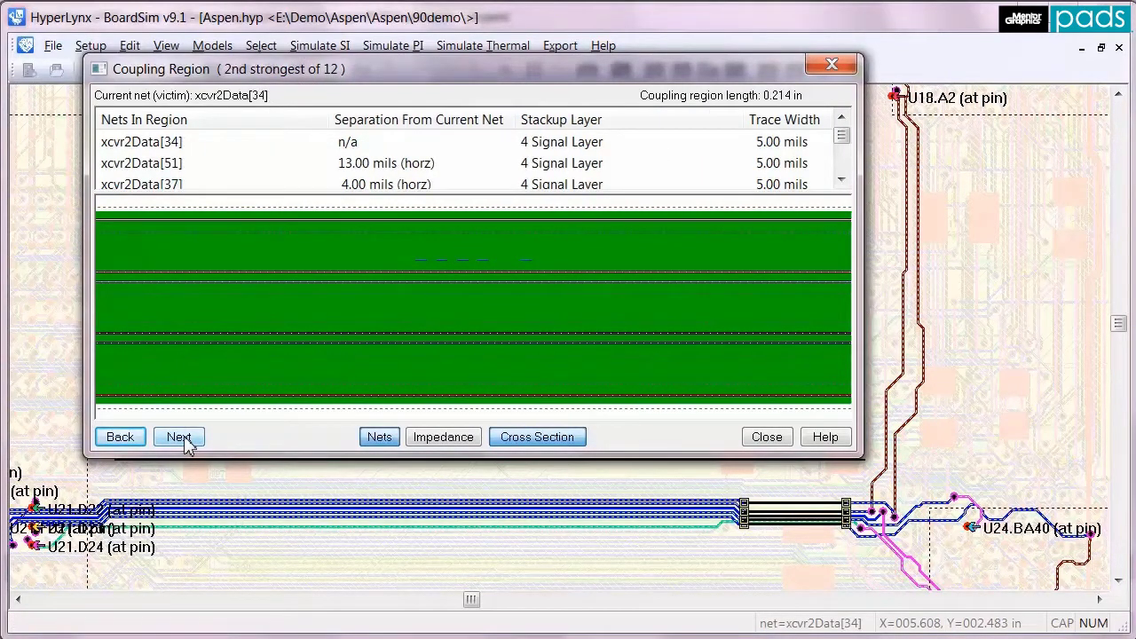
click(178, 437)
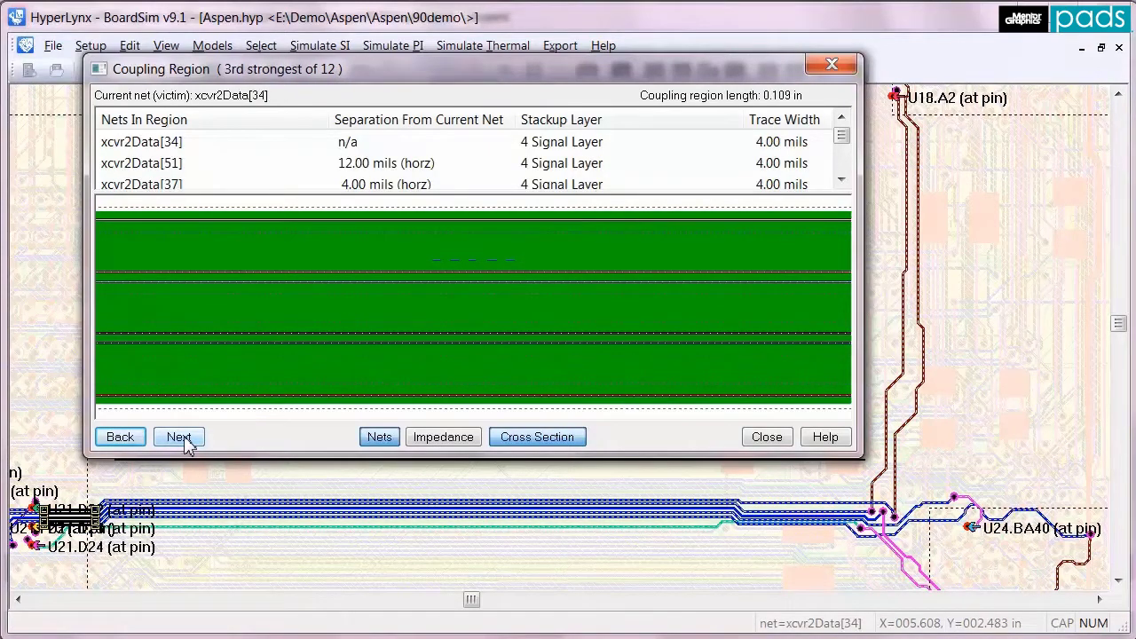
click(179, 437)
click(178, 436)
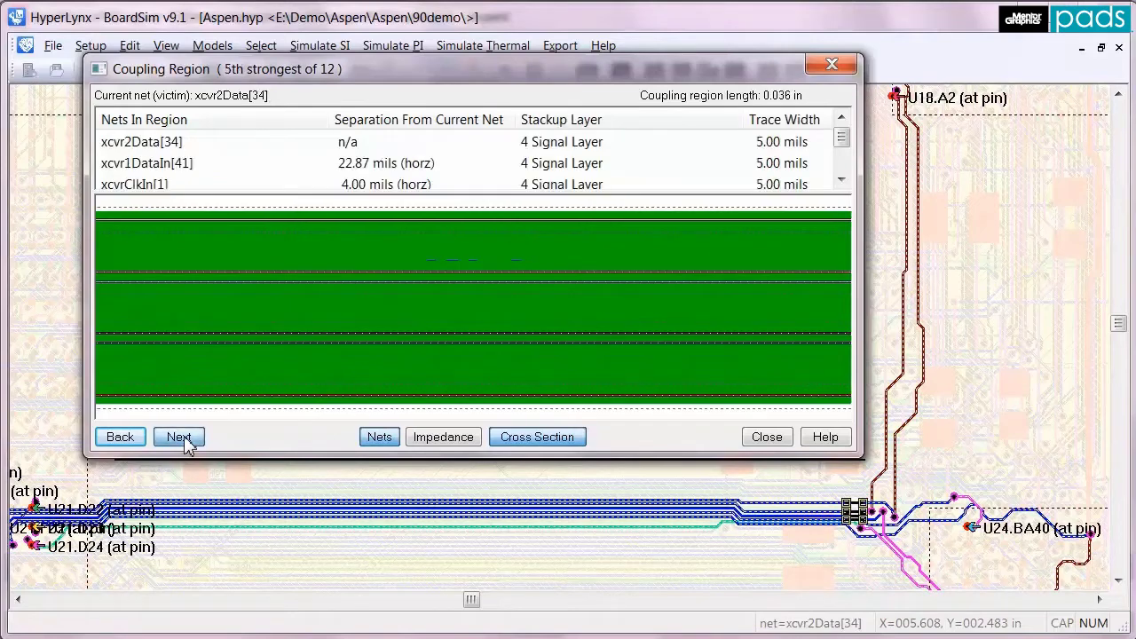
click(179, 436)
click(178, 436)
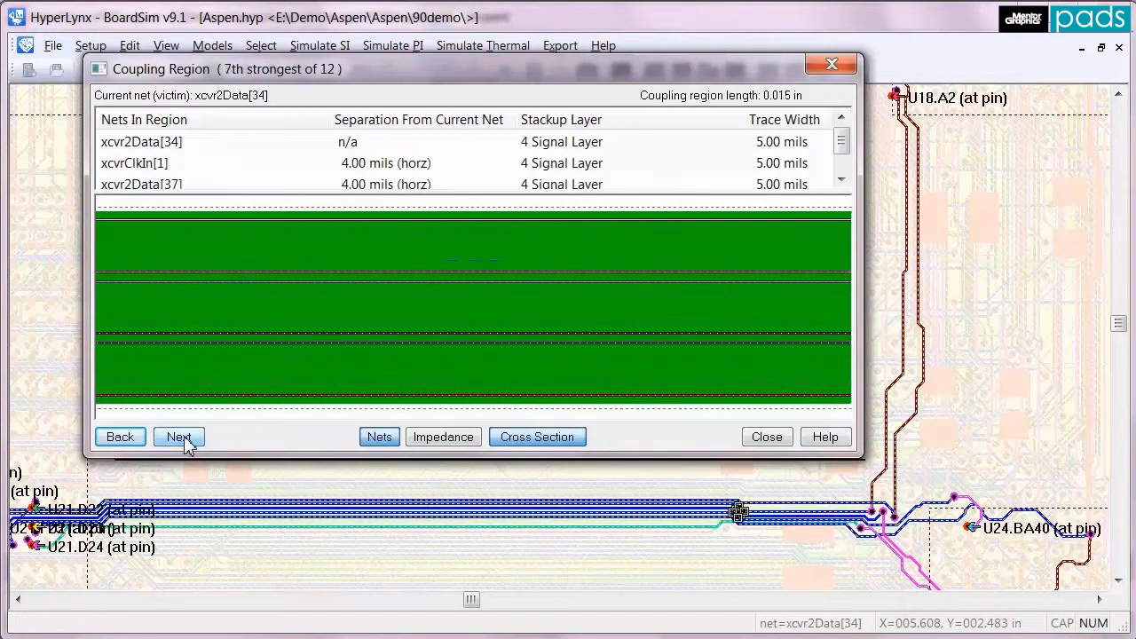
click(178, 436)
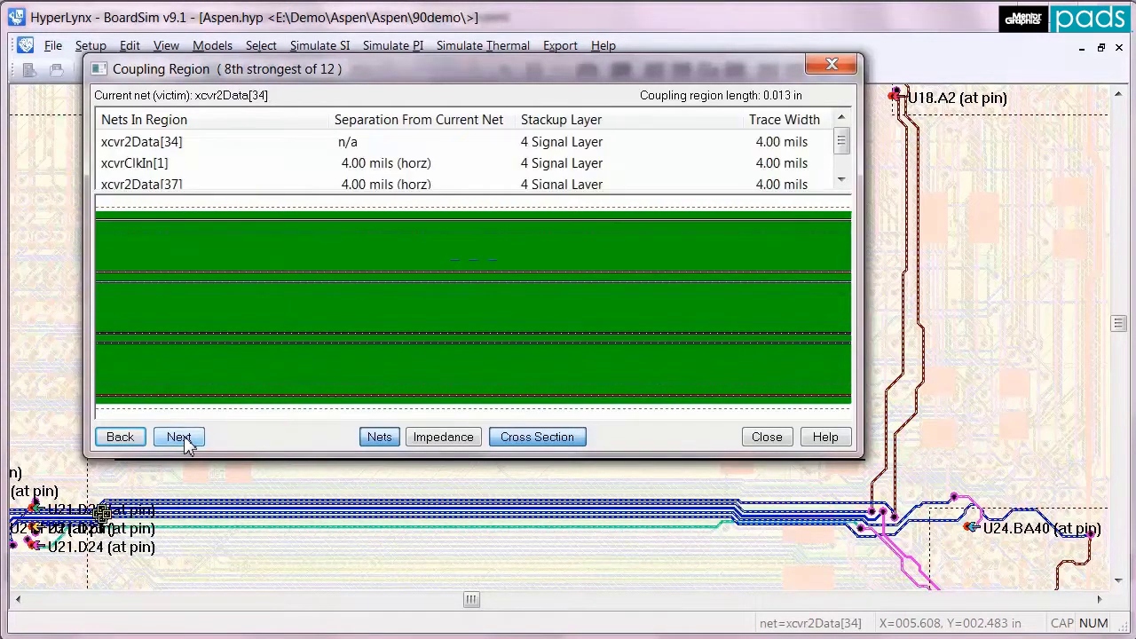
click(769, 440)
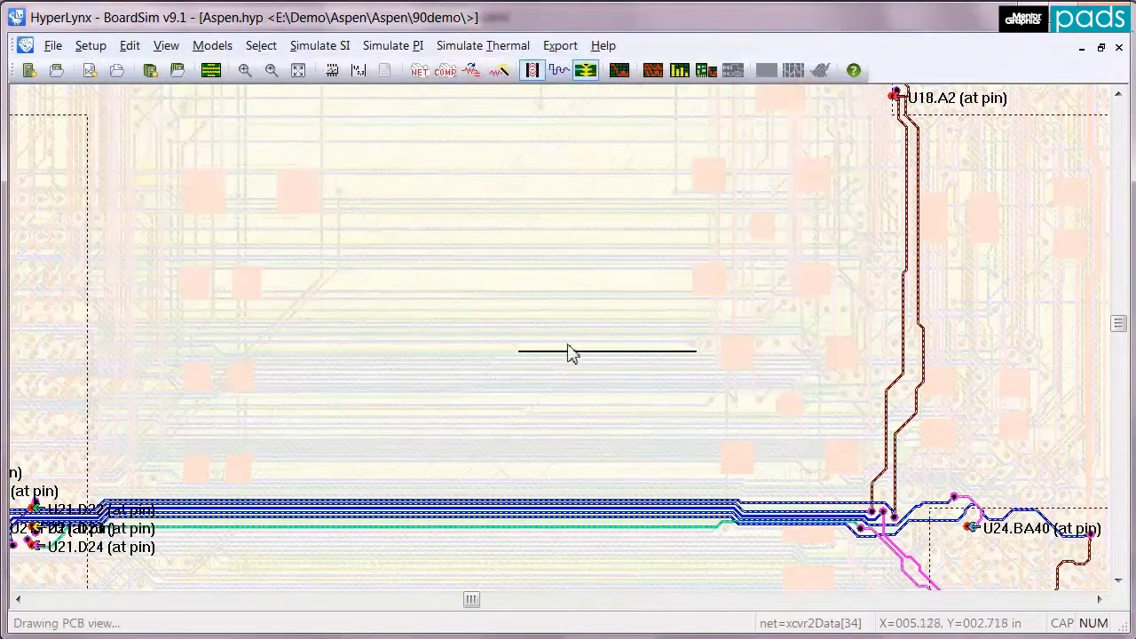
Export net xcvr2Data[34] with coupled segments to xcvr2Data_34_.ffs and open it in LineSim.
click(564, 47)
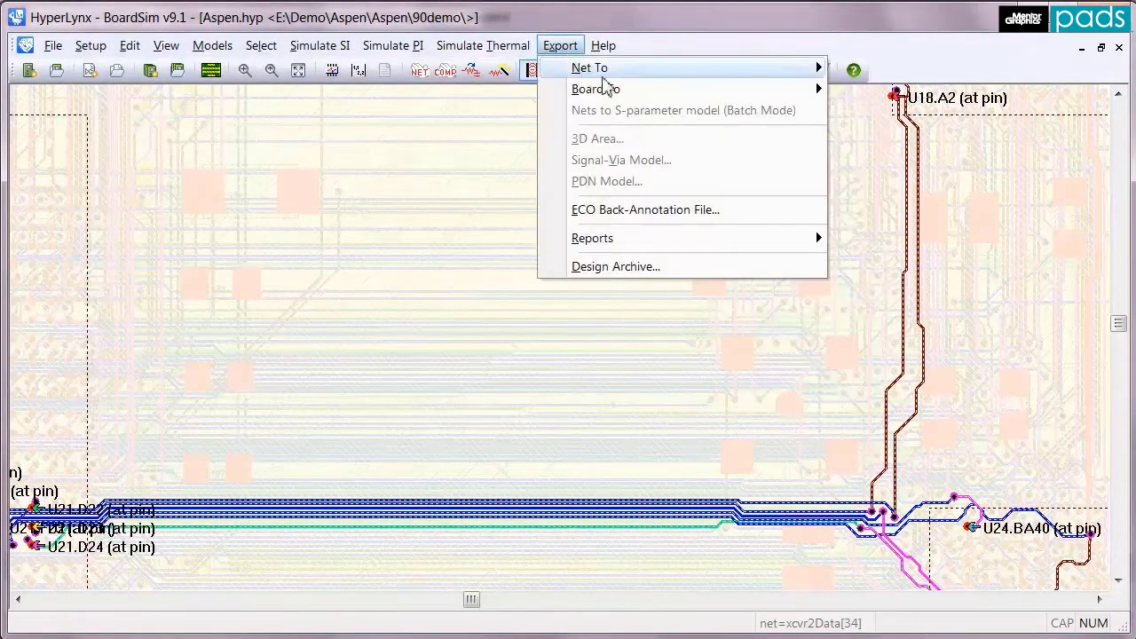
mouse_move(632, 73)
click(892, 70)
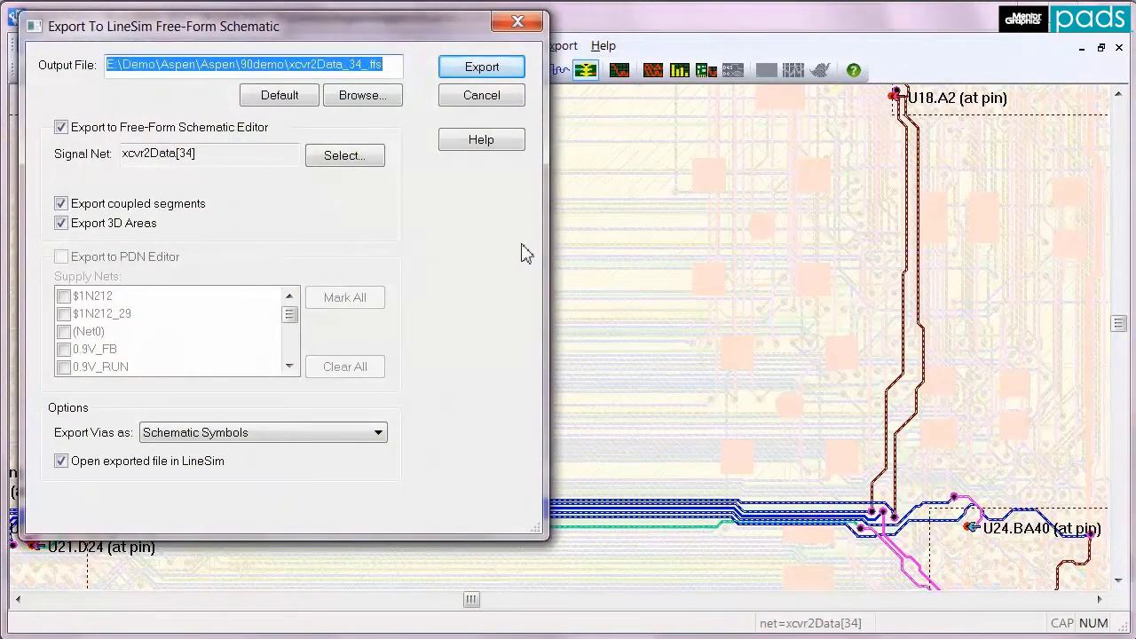
click(481, 68)
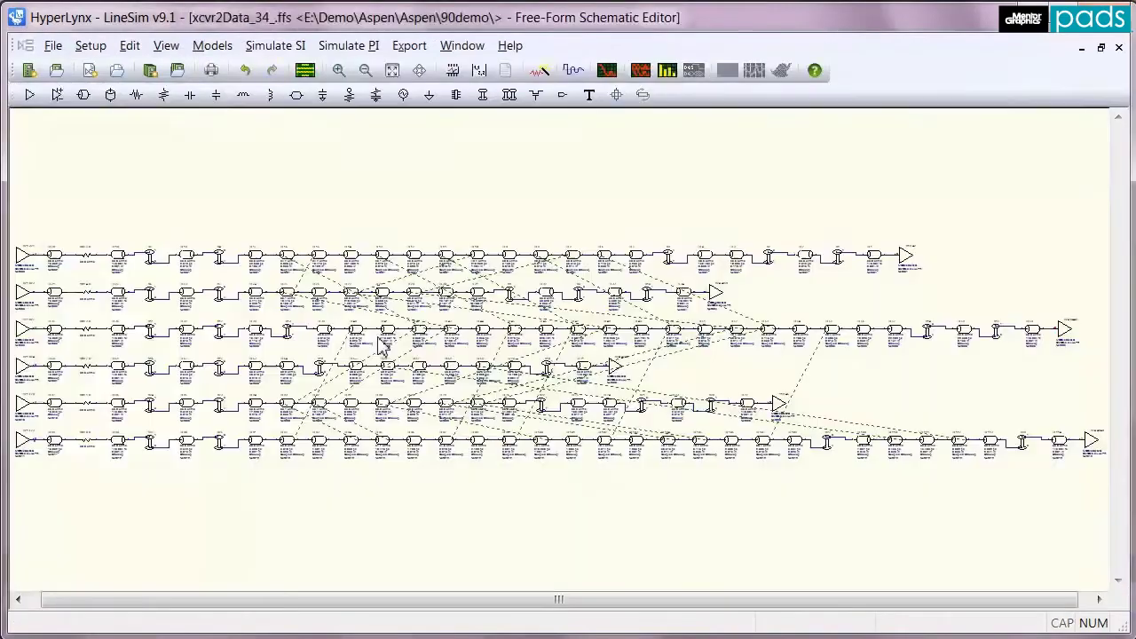
Zoom into the schematic's bottom row and check TL95, TL100 and TL104, ending on TL100.
scroll(280, 385, up, 5)
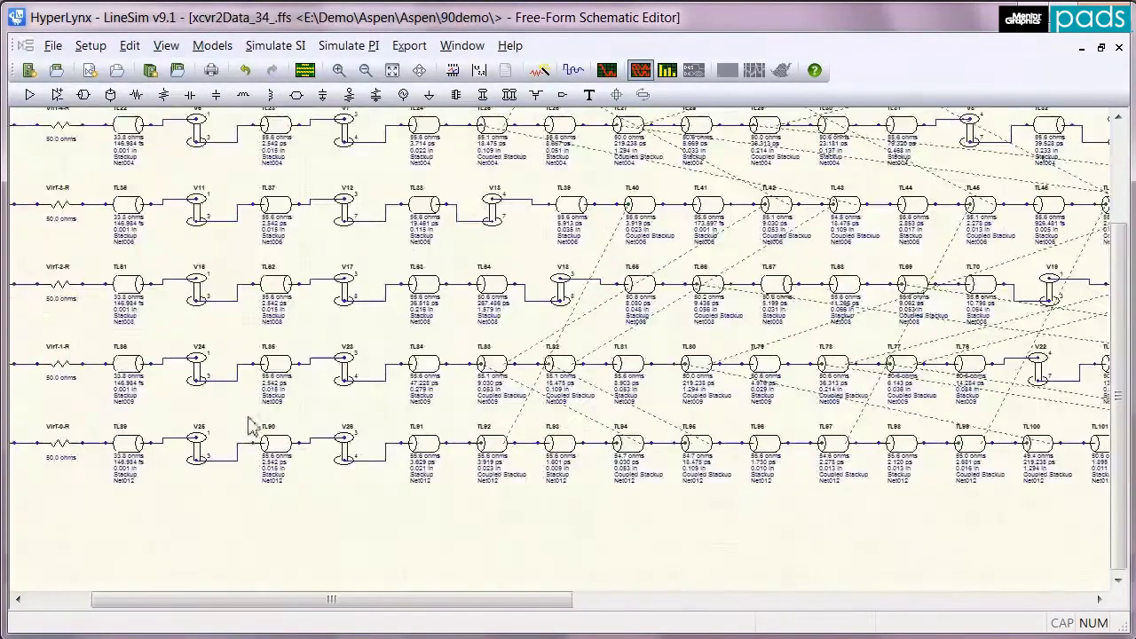
drag(220, 601, 450, 605)
click(374, 450)
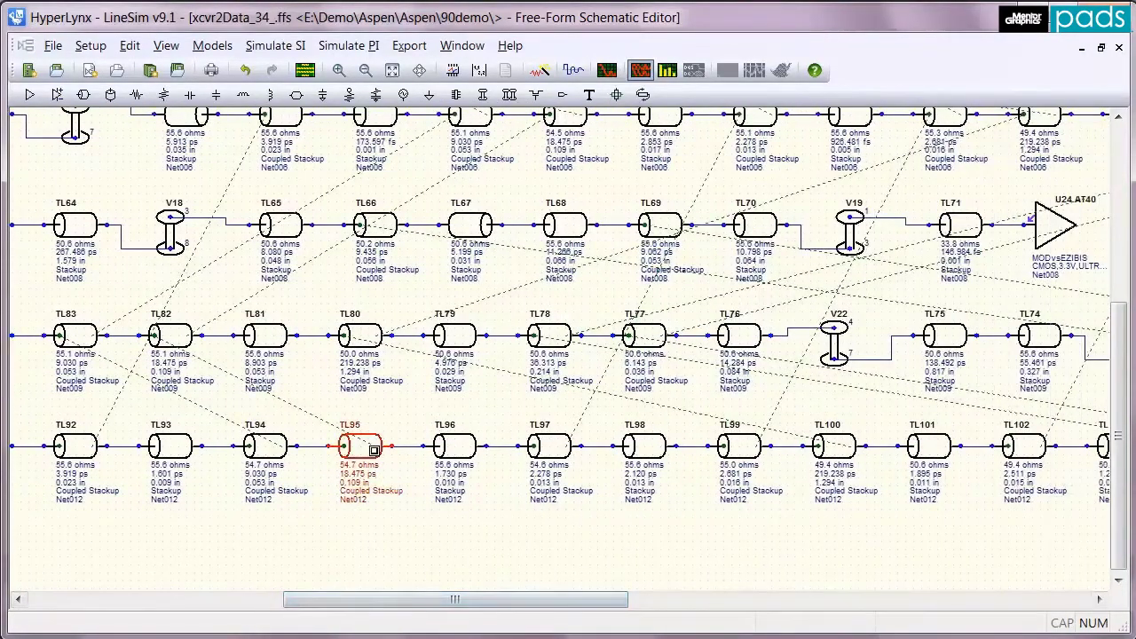
drag(535, 601, 631, 601)
click(536, 450)
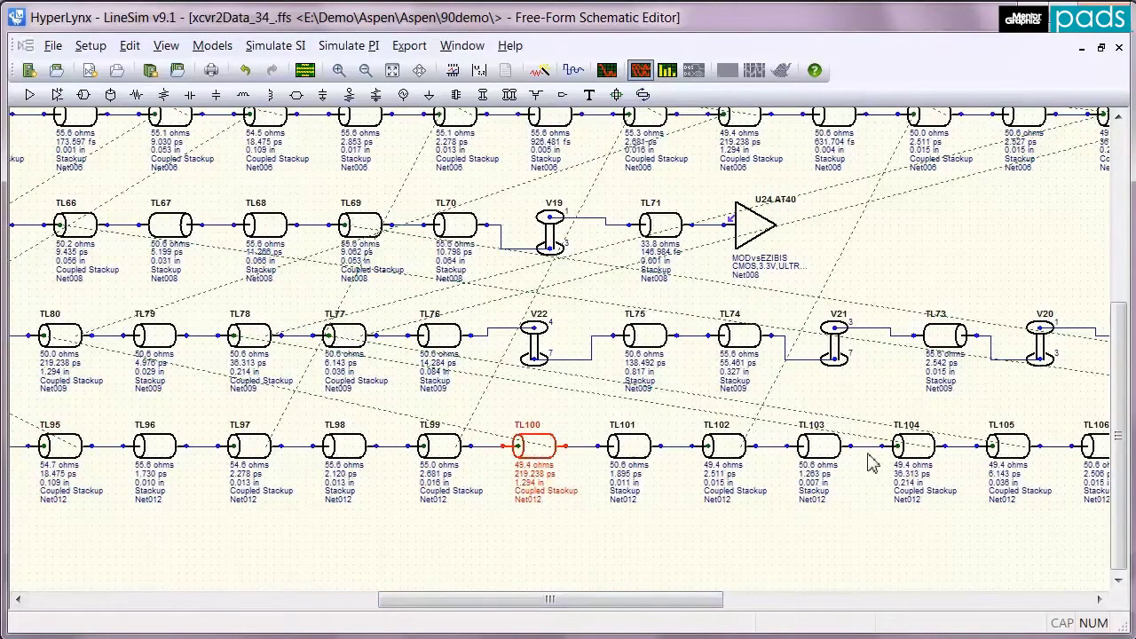
click(919, 448)
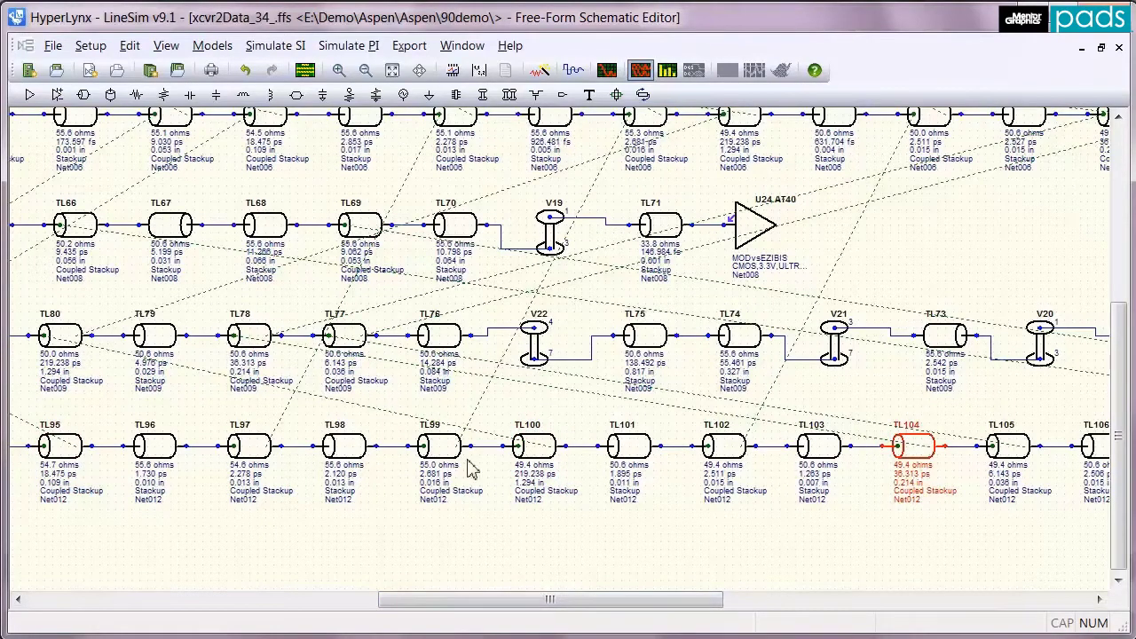
click(533, 449)
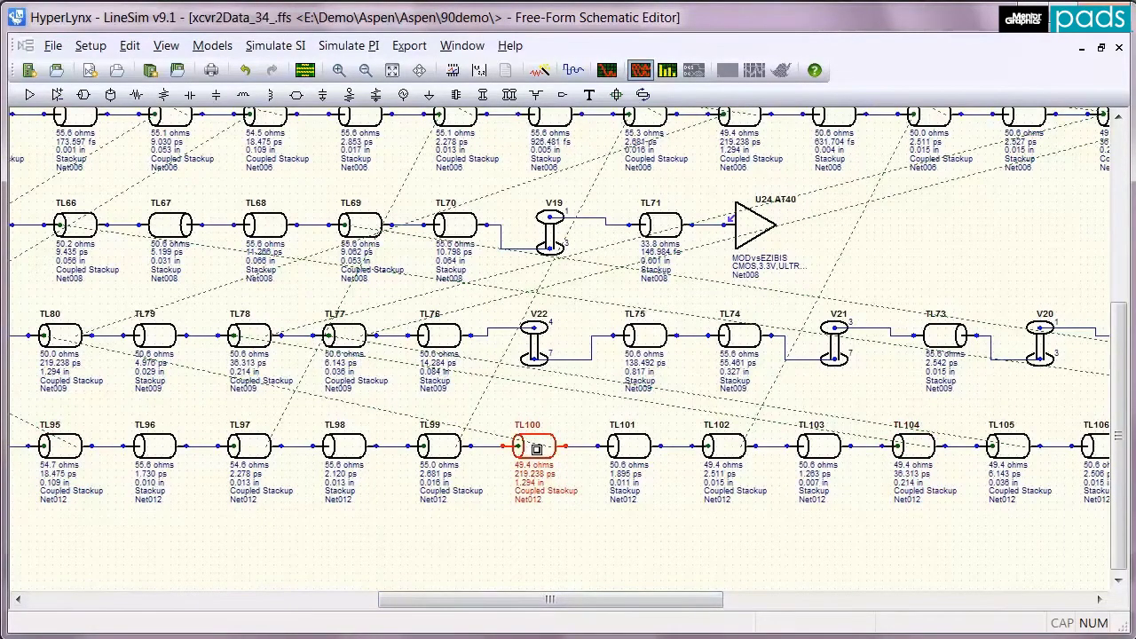
View TL100's Coupling0213 field solver plot in mode 5(+++++), then close the transmission-line editor.
double_click(536, 450)
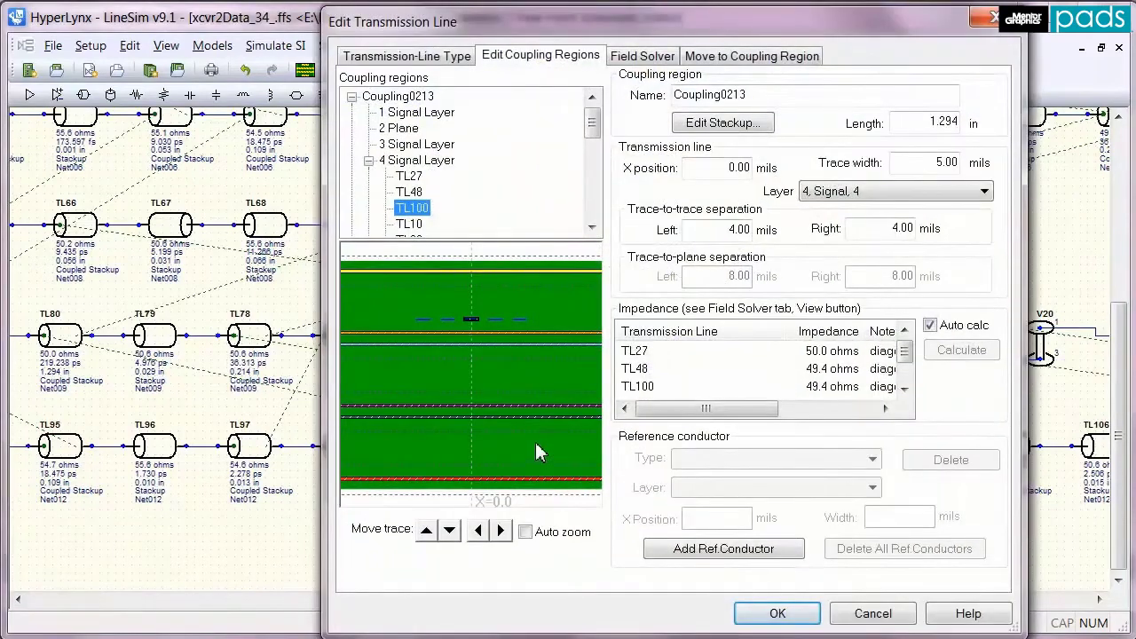
click(657, 55)
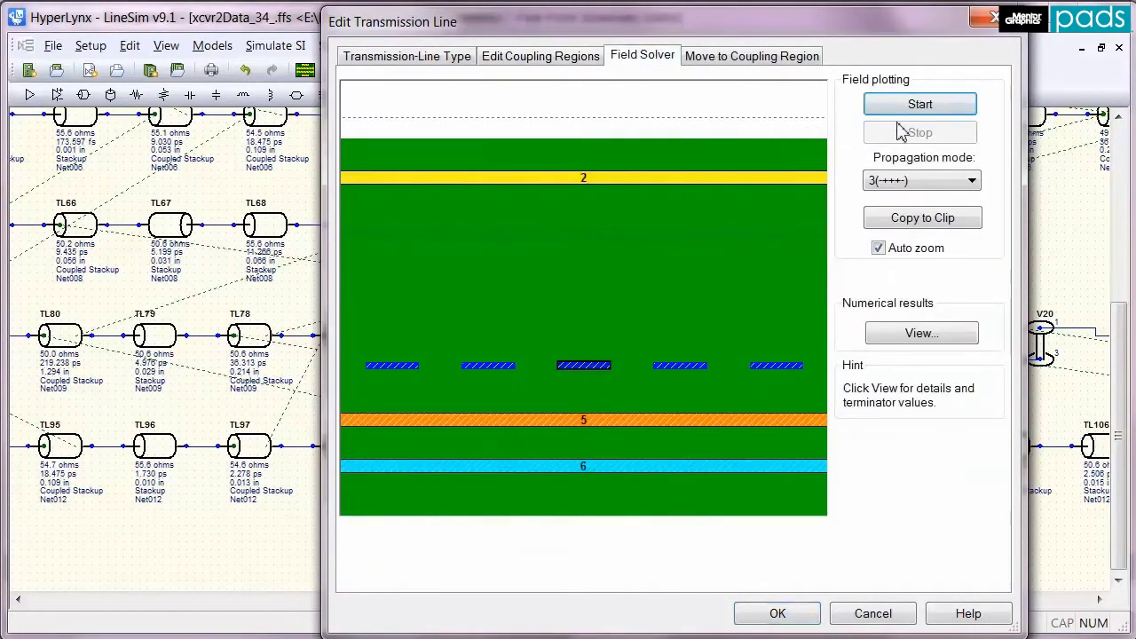
click(923, 180)
click(919, 261)
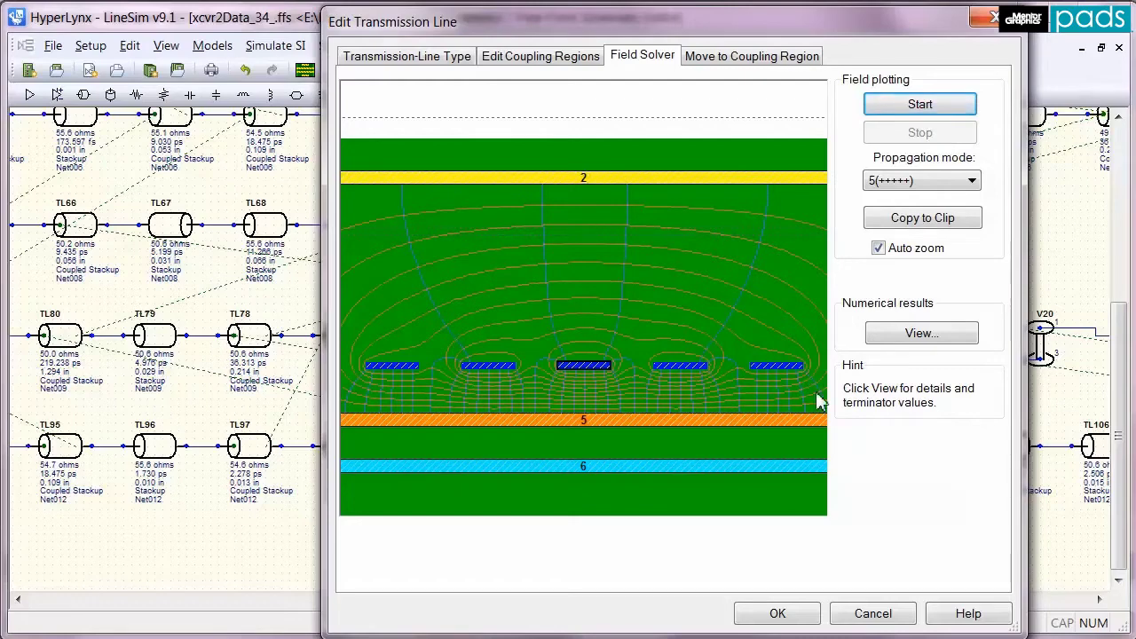
click(789, 614)
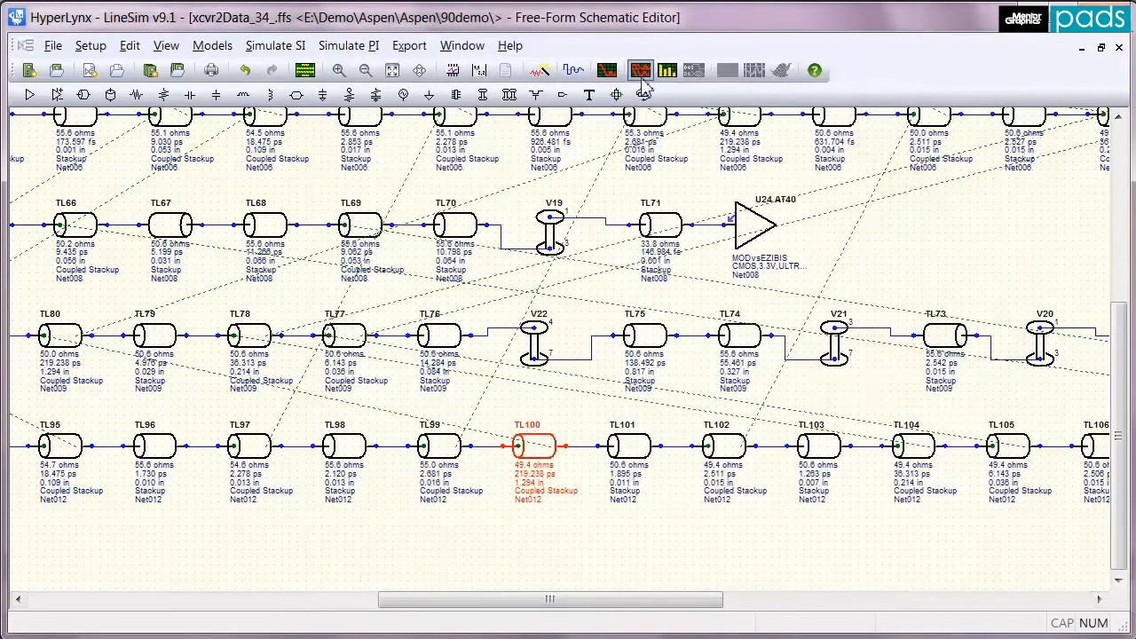
In Sweep Manager, expand Coupling0213 to show its widths and separations.
click(641, 71)
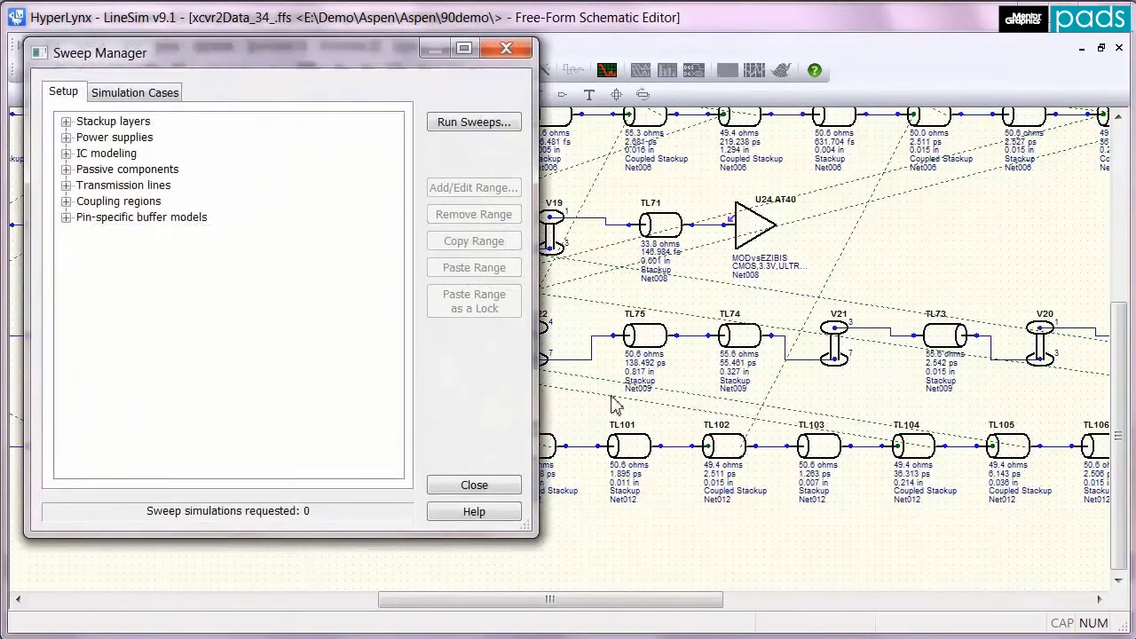
click(66, 201)
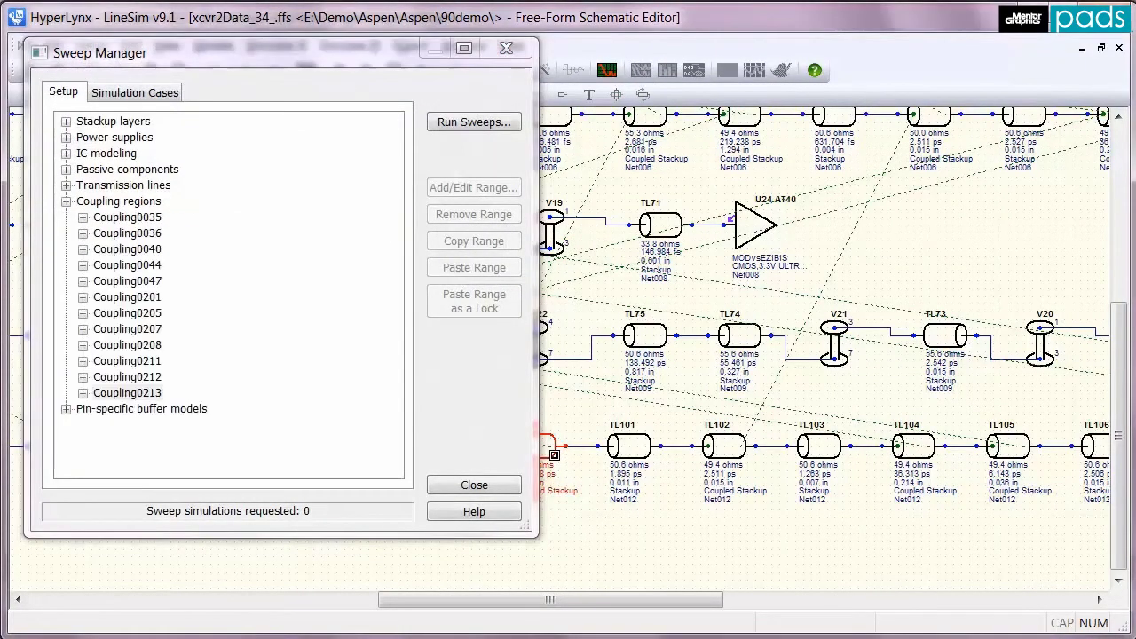
click(82, 393)
mouse_move(495, 594)
mouse_down()
mouse_move(524, 603)
mouse_move(485, 604)
mouse_up()
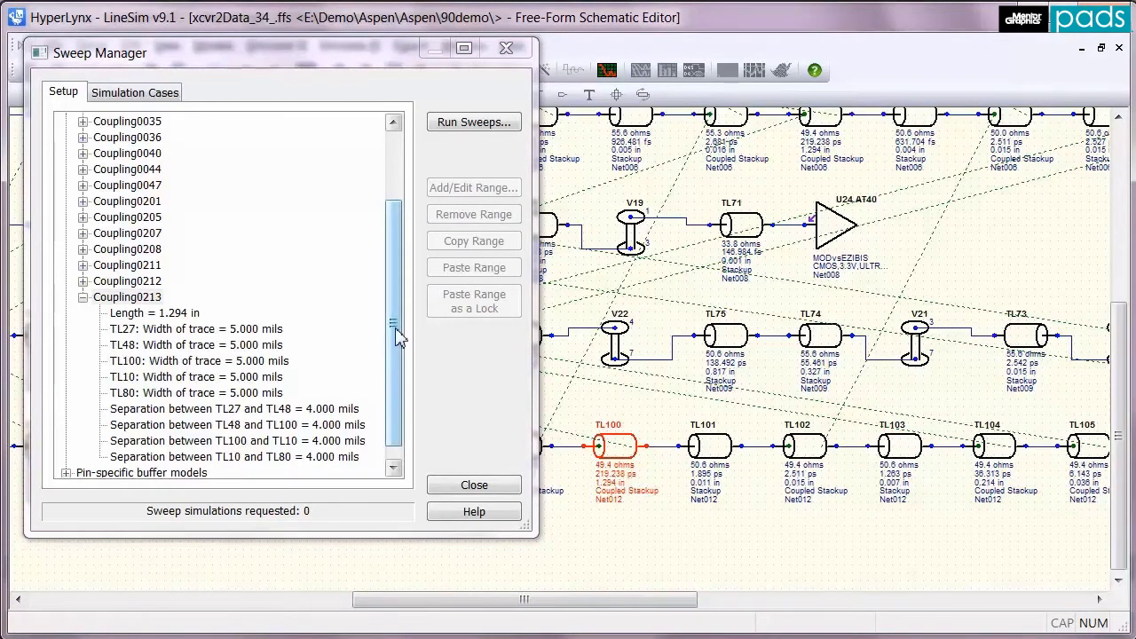
drag(398, 335, 390, 396)
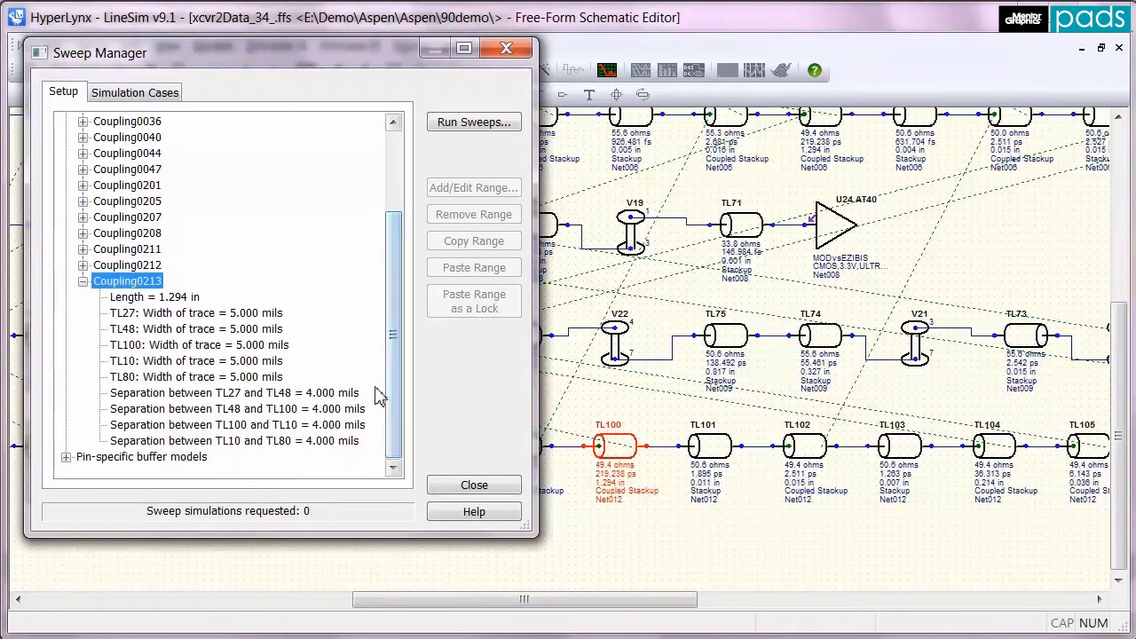
Sweep the TL100–TL10 separation from 4 to 20 mils in 4-mil increments.
click(263, 426)
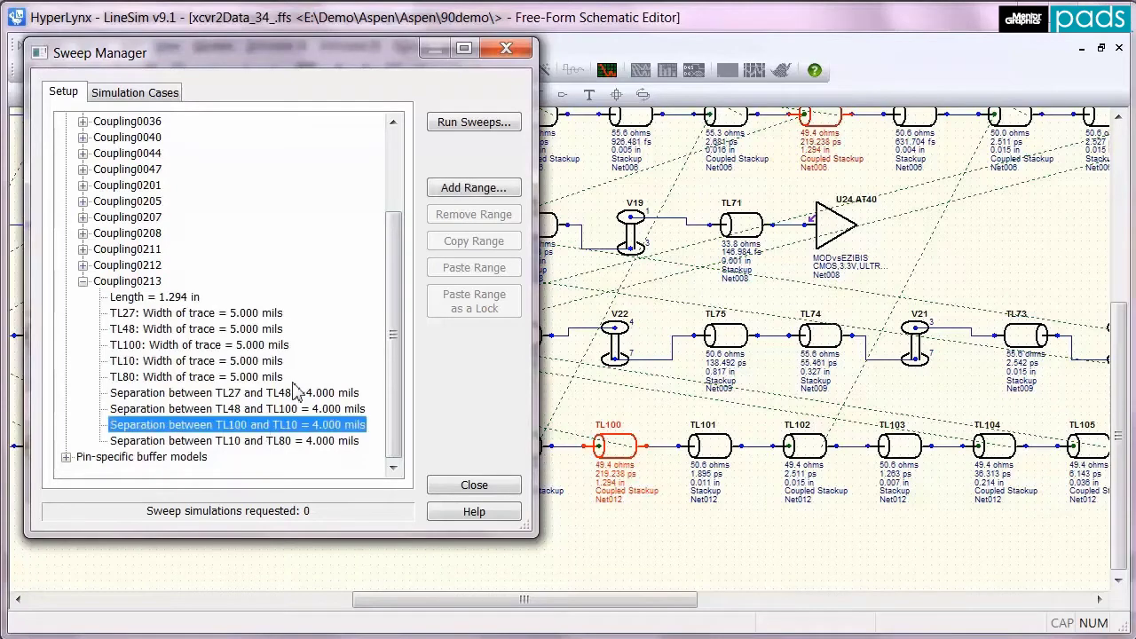
click(471, 188)
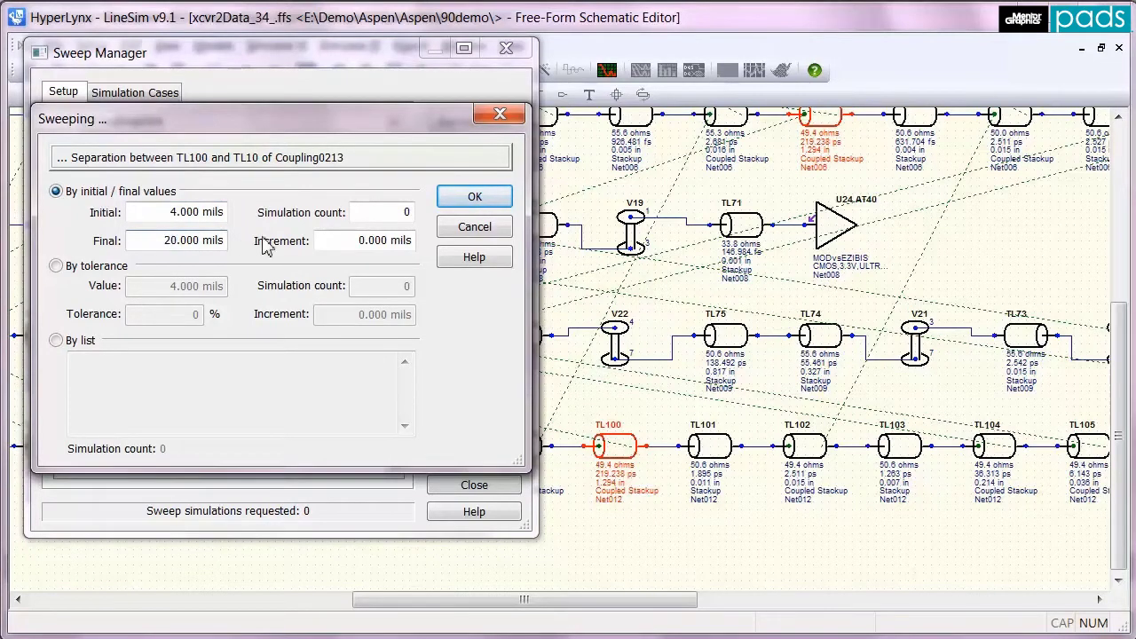
drag(361, 241, 366, 242)
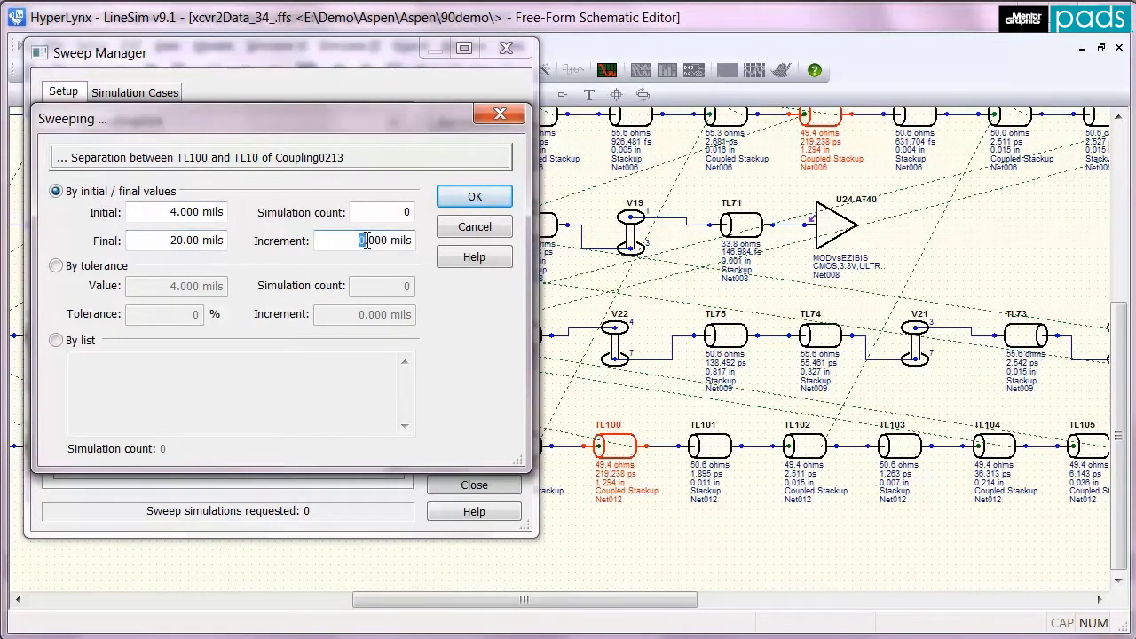
text(4)
click(458, 195)
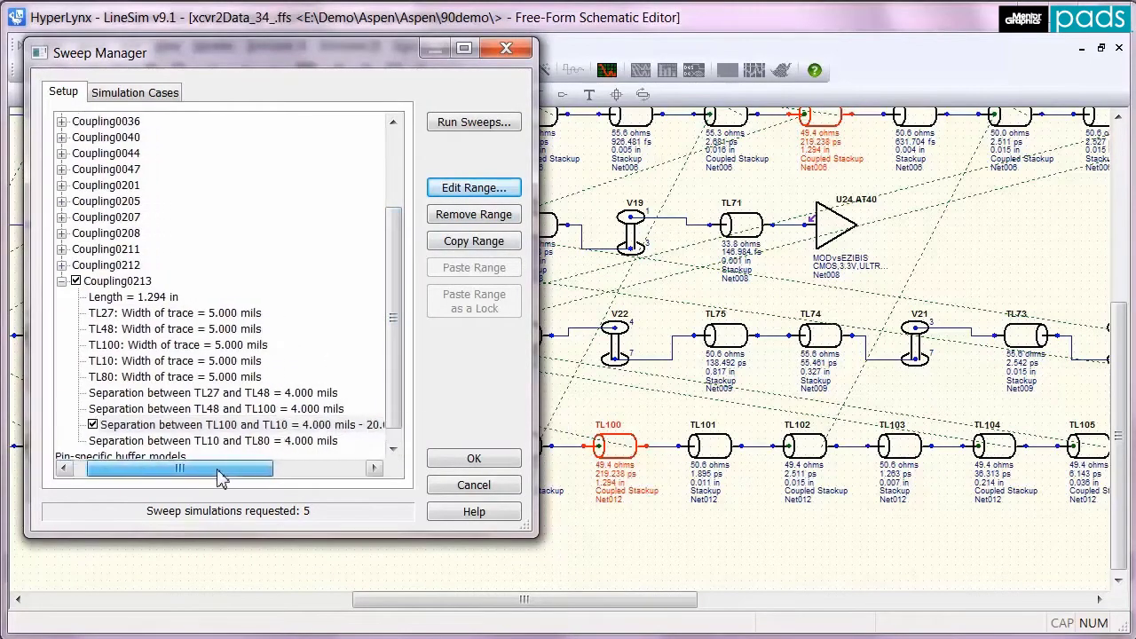
drag(221, 478, 197, 480)
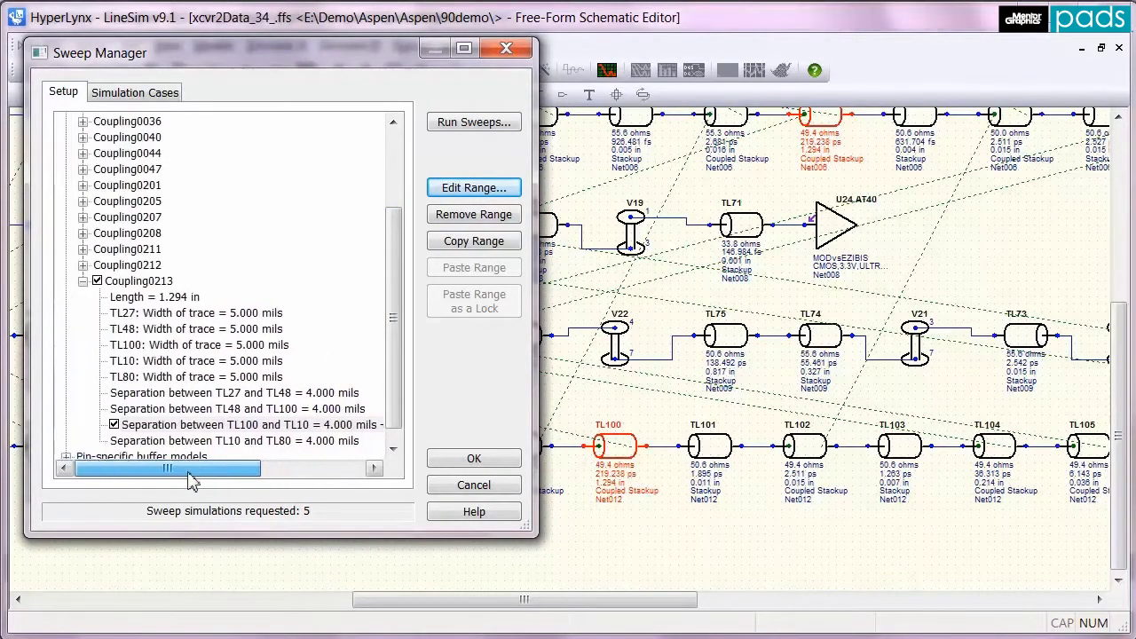
Copy the sweep range and lock Coupling0213's TL27–TL48, TL48–TL100 and TL10–TL80 separations to it.
click(482, 249)
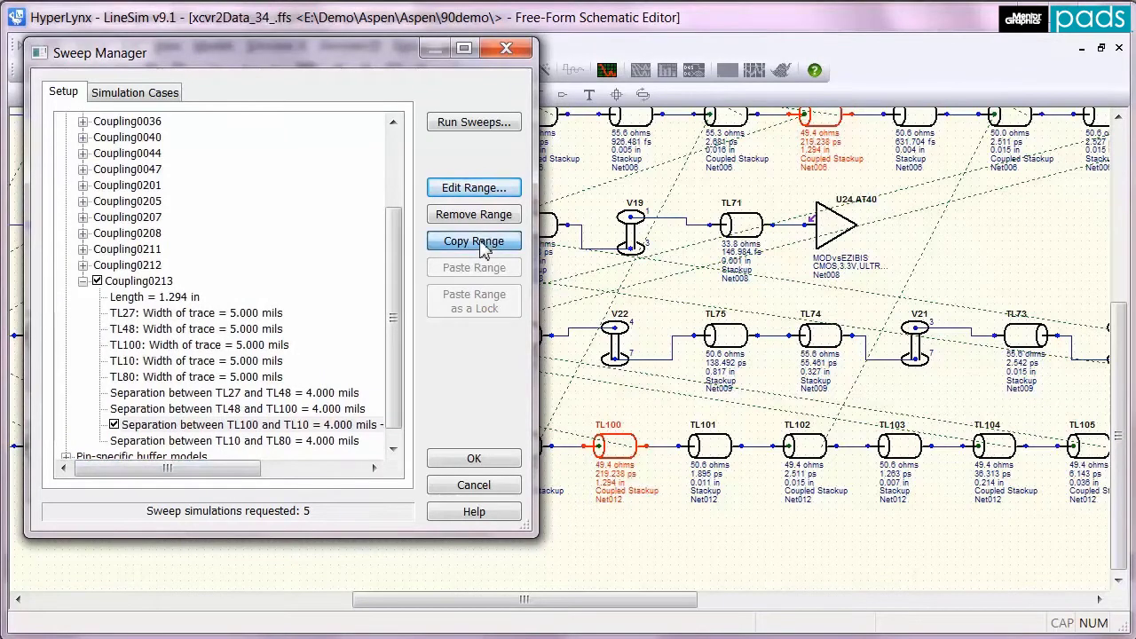
click(270, 395)
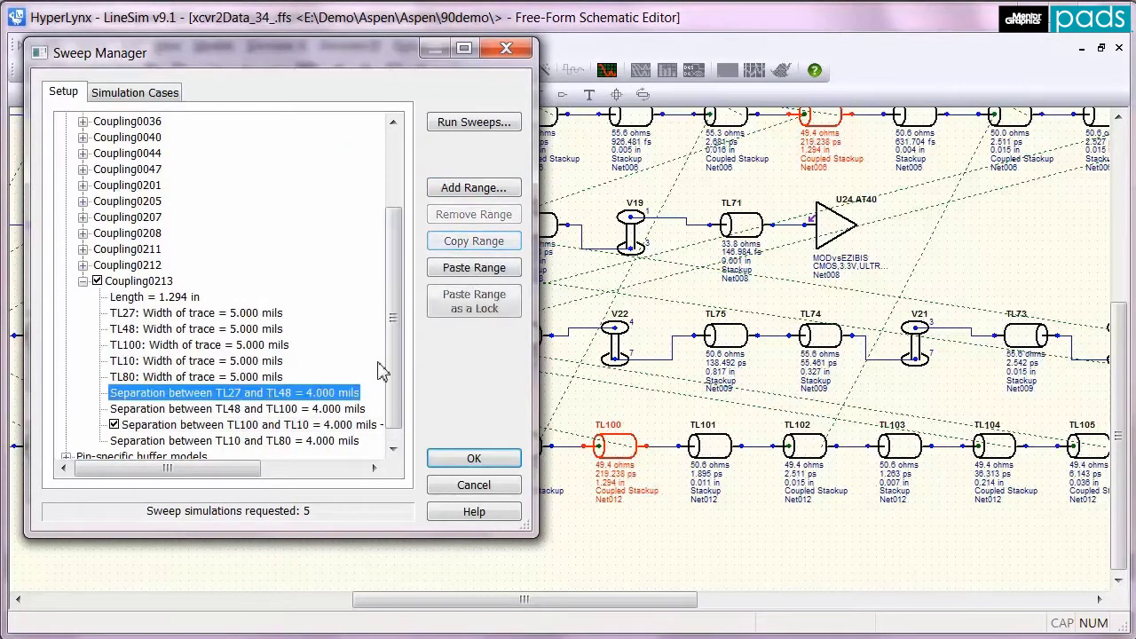
click(479, 305)
click(277, 410)
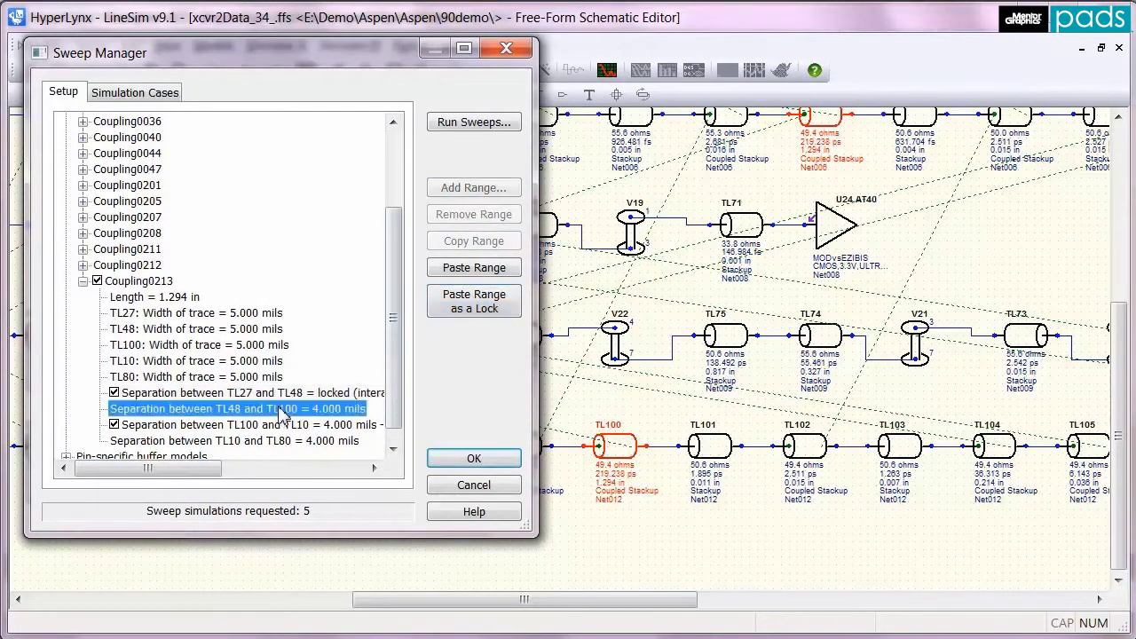
click(475, 305)
click(256, 441)
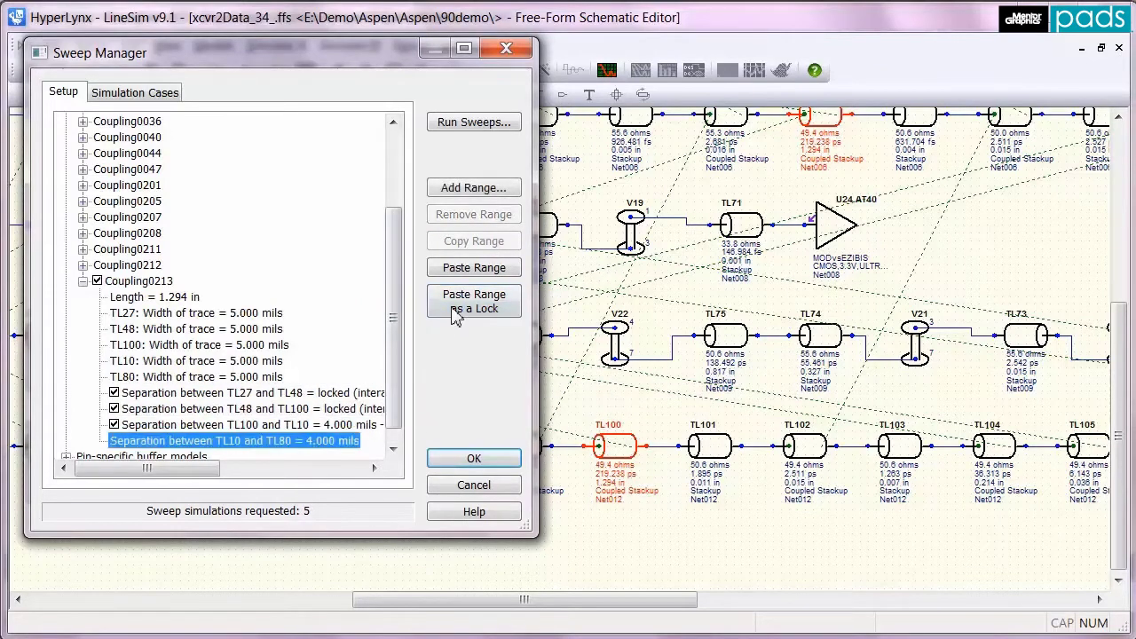
click(466, 304)
Lock Coupling0212's TL29–TL52, TL52–TL104, TL104–TL7 and TL7–TL78 separations to the copied sweep.
scroll(396, 314, down, 1)
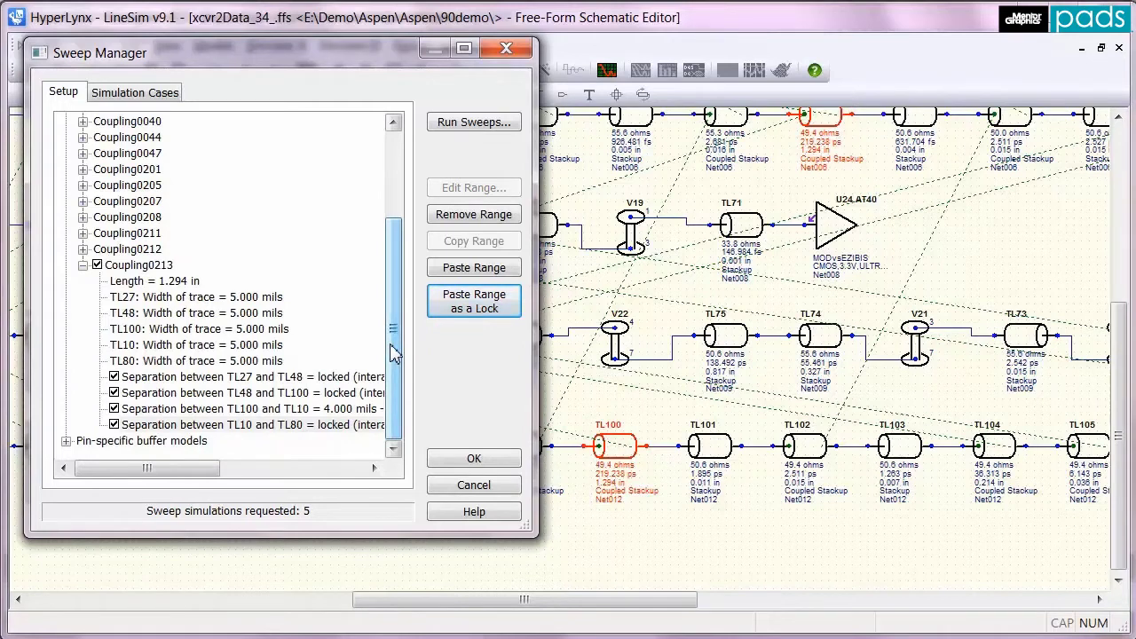
click(997, 446)
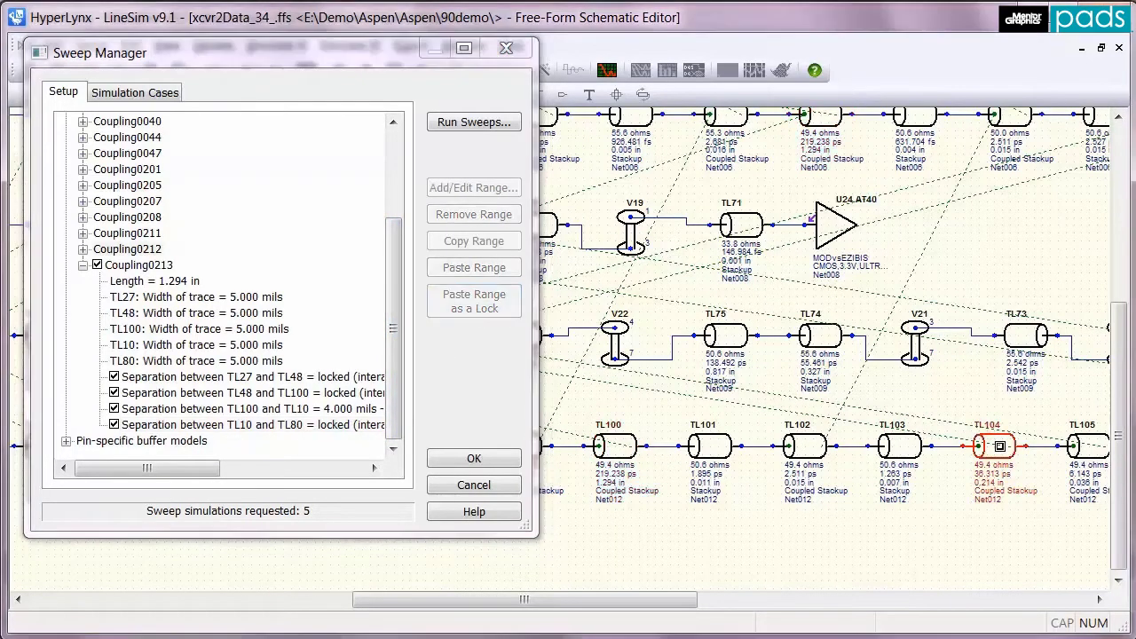
click(83, 249)
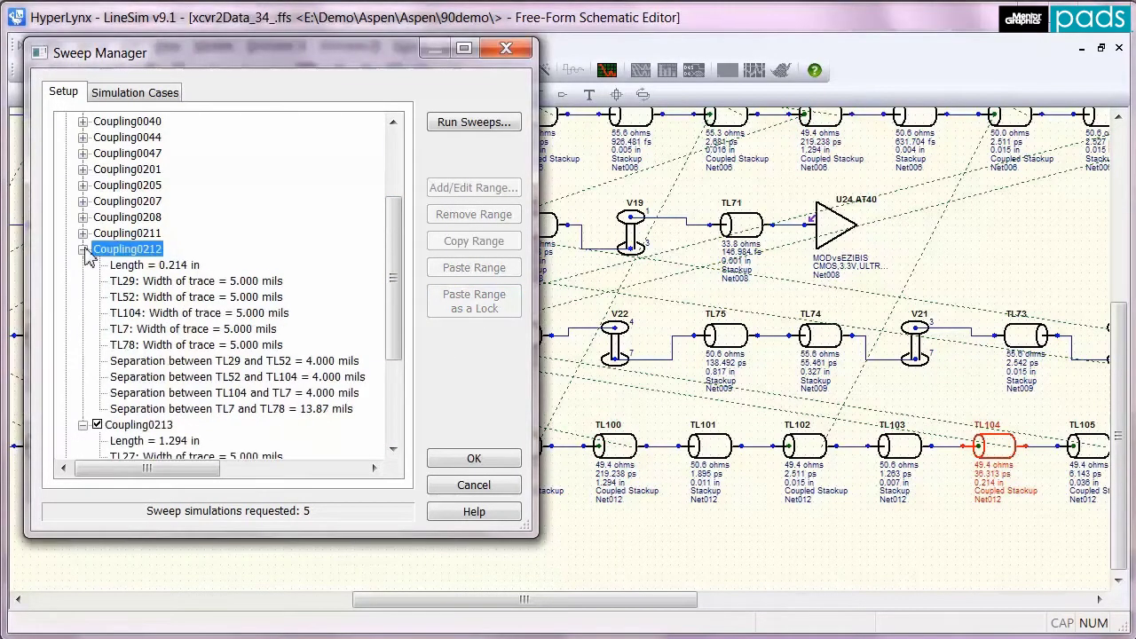
click(248, 360)
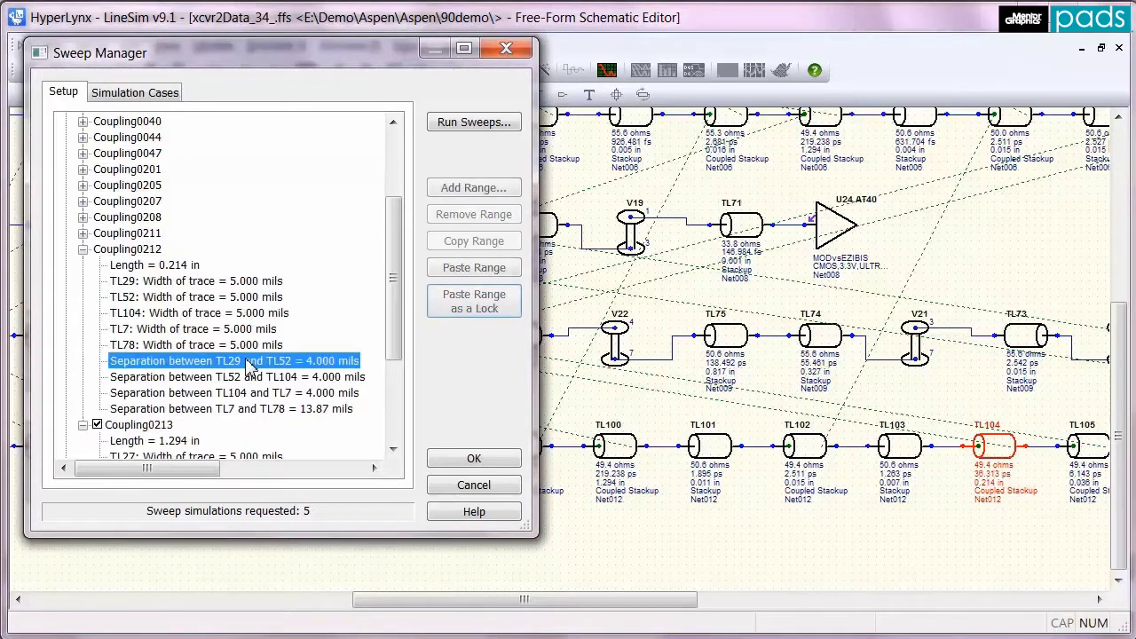
click(468, 300)
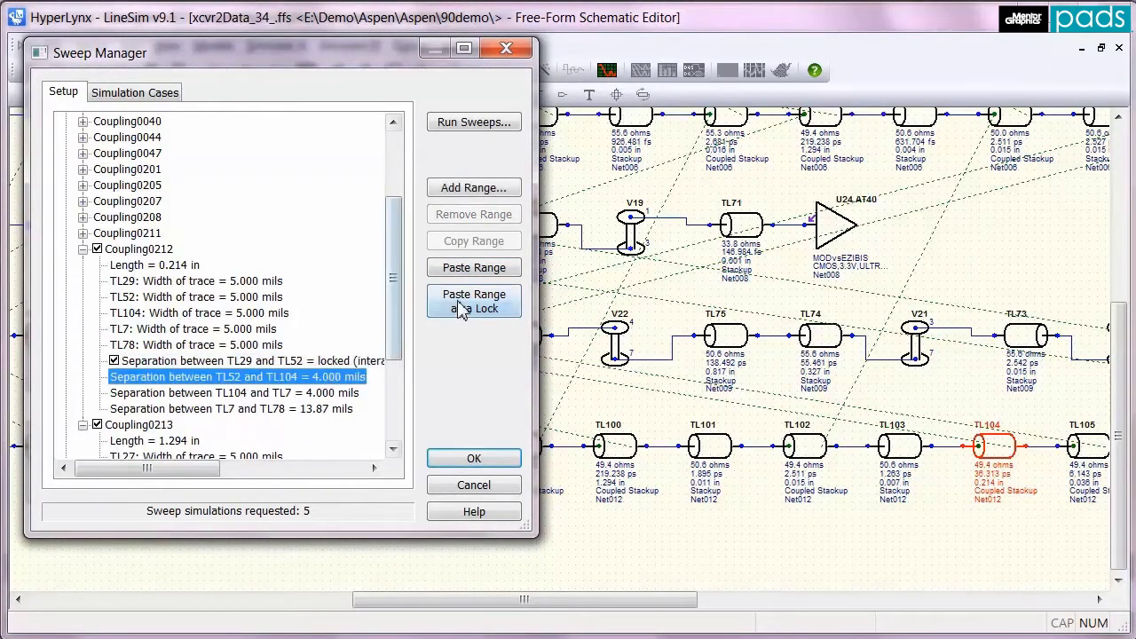
click(459, 306)
click(324, 392)
click(474, 302)
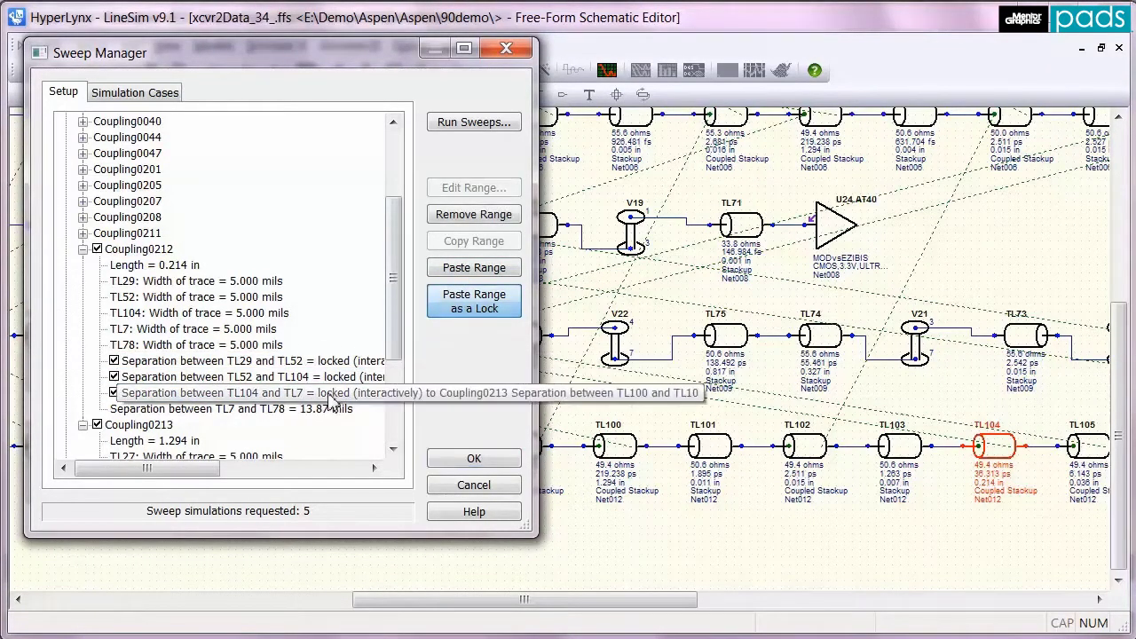
click(328, 406)
click(457, 306)
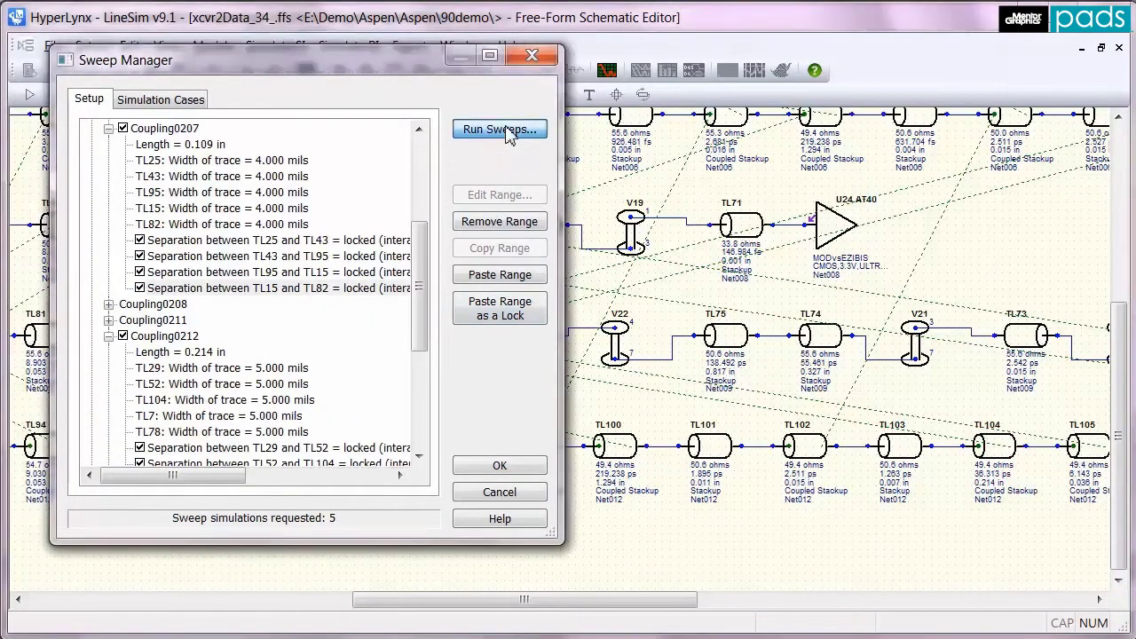
click(506, 128)
Run all spacing sweeps and zoom into the crosstalk following the third pulse.
click(1074, 59)
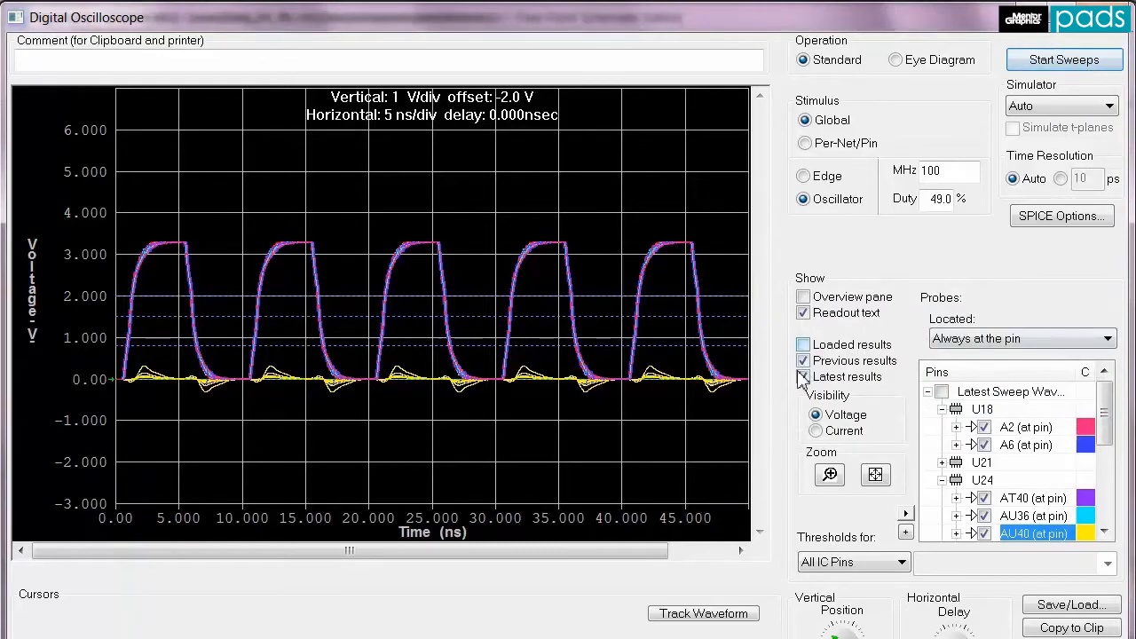
click(830, 475)
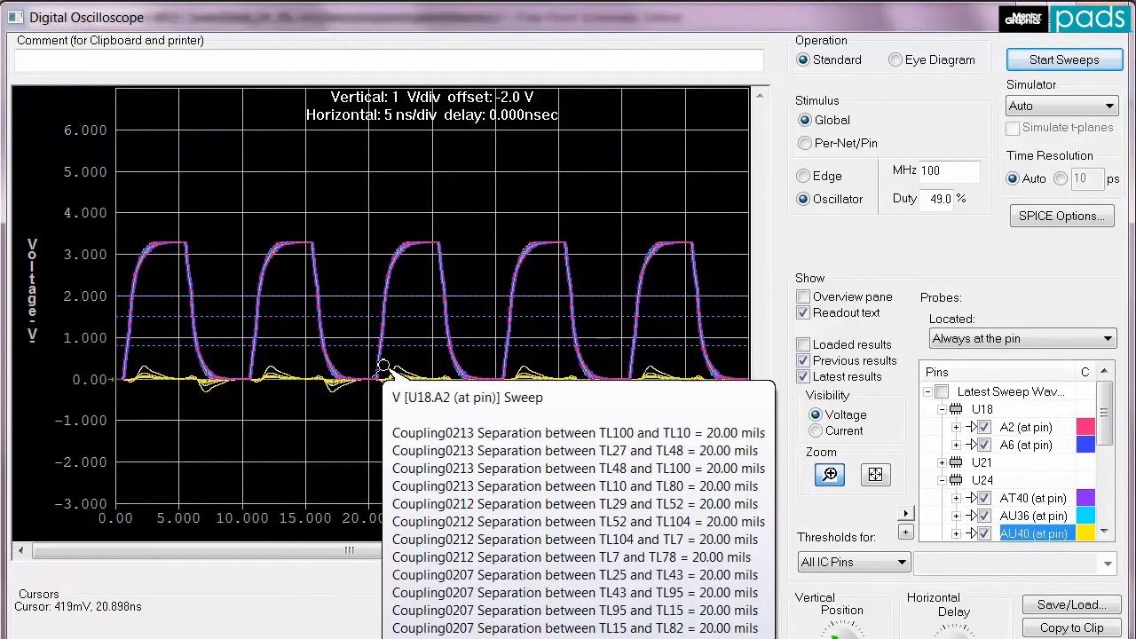
drag(380, 363, 424, 390)
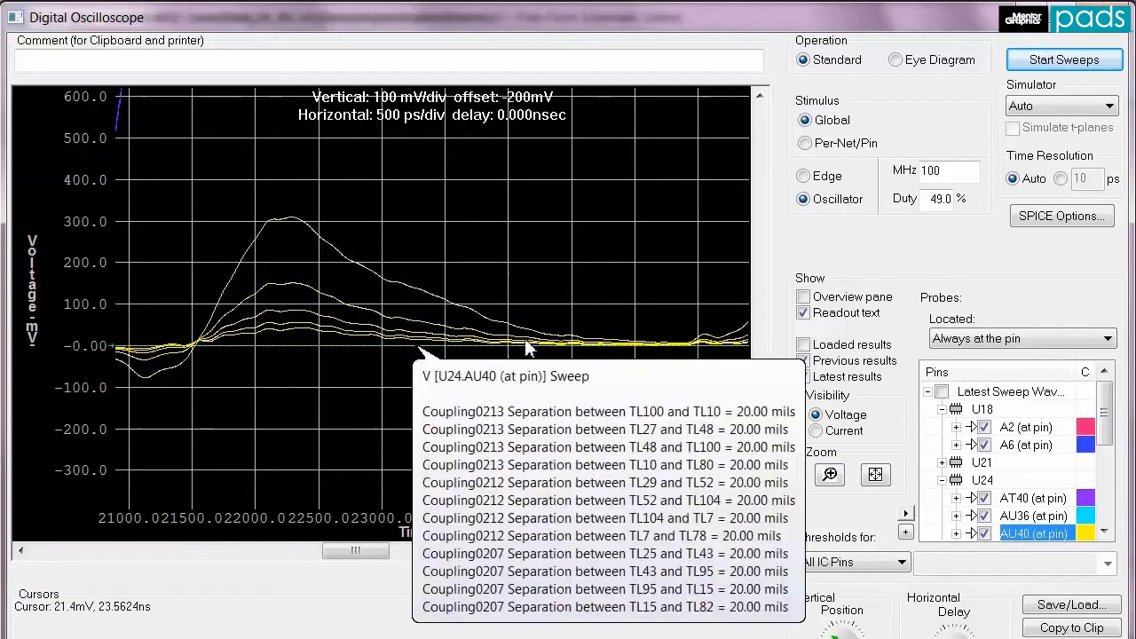
click(835, 475)
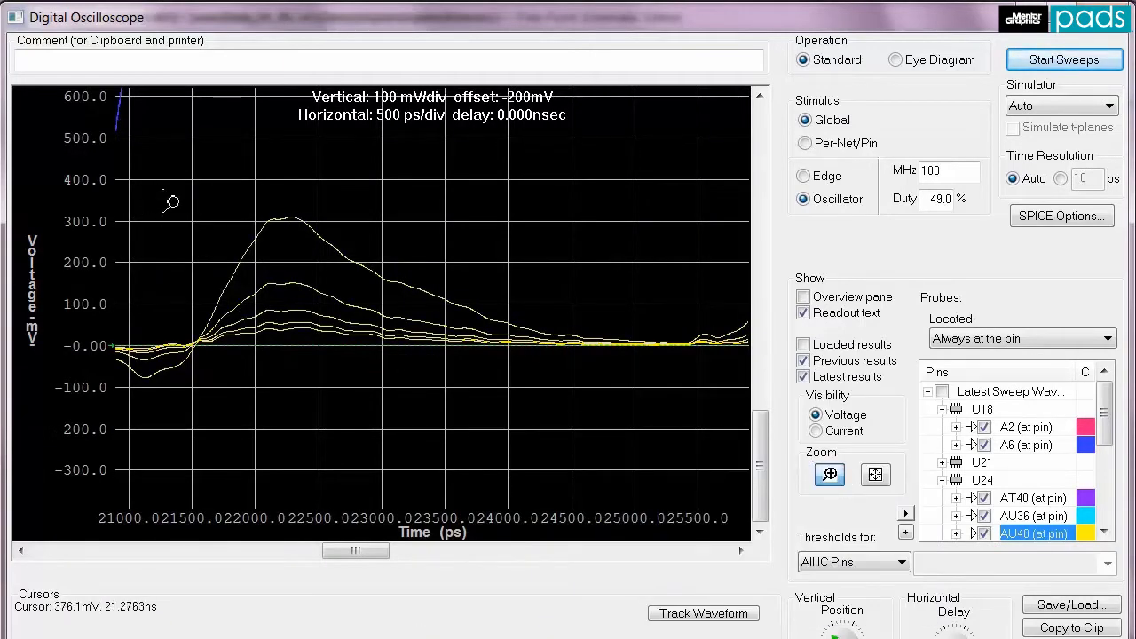
Magnify the crosstalk peaks and read them: ~309 mV at 4 mils, 152 at 8, 84 at 12, 56 at 16.
drag(163, 190, 535, 393)
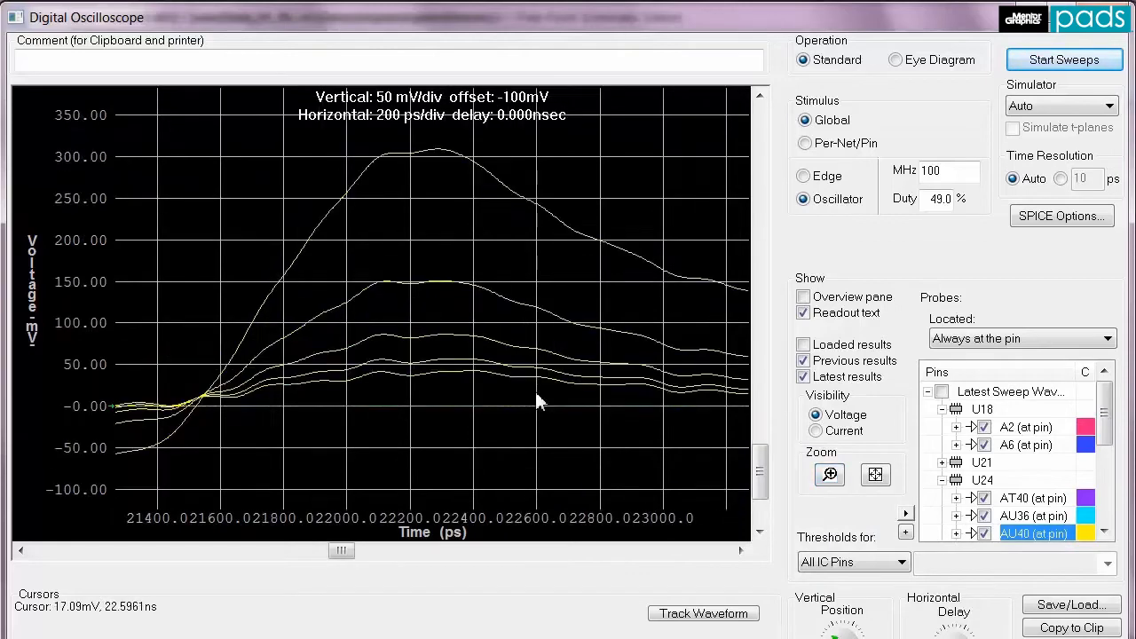
mouse_move(433, 160)
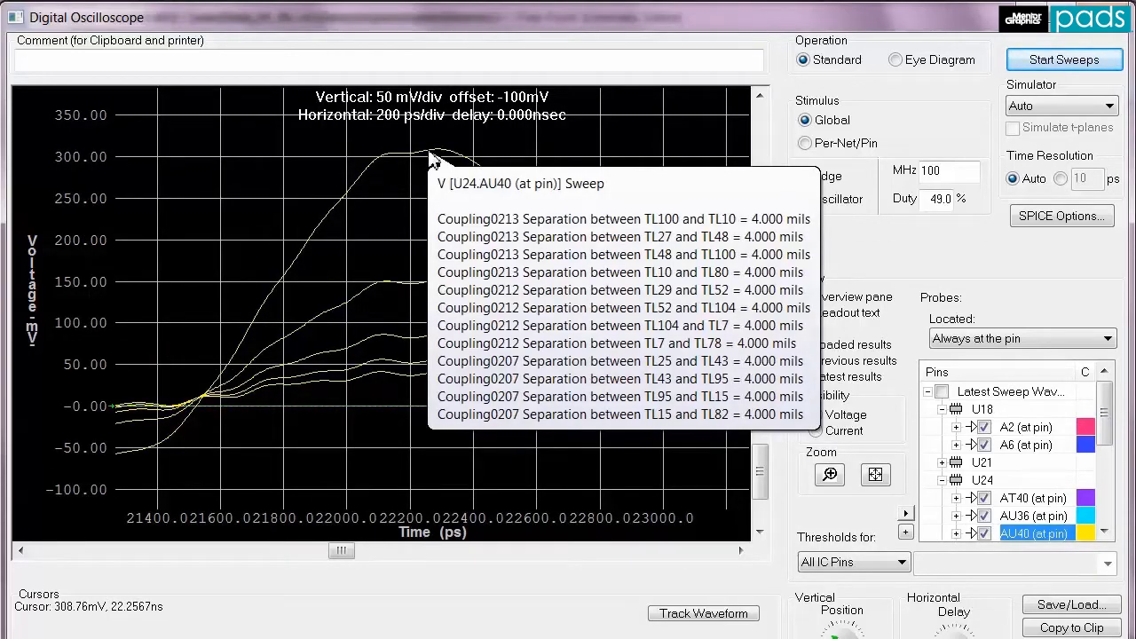
mouse_move(423, 288)
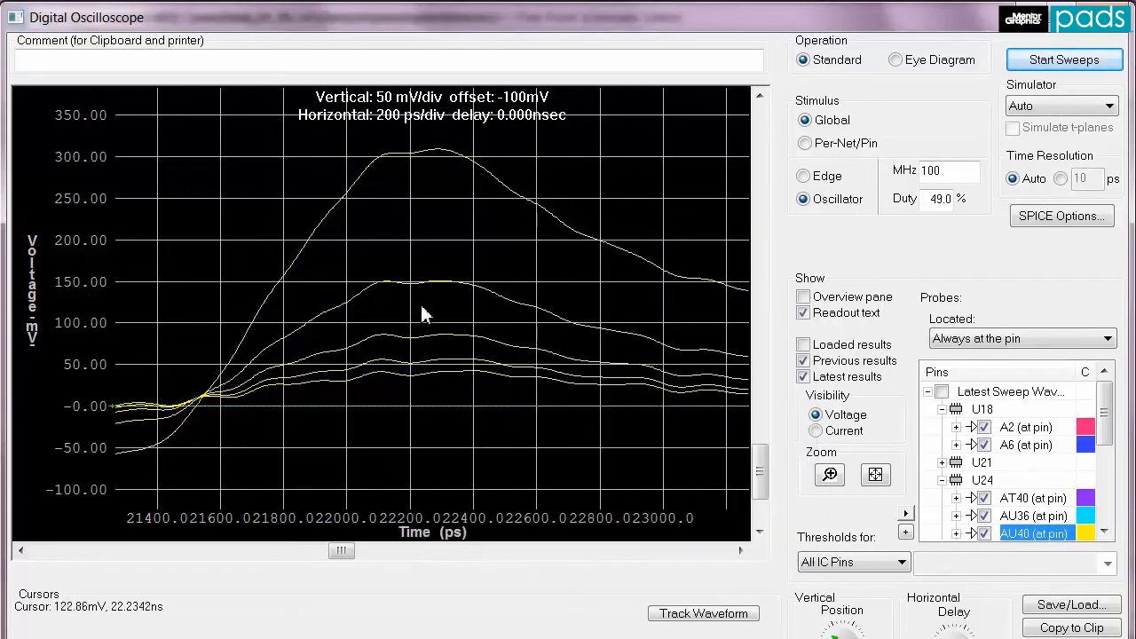
mouse_move(423, 343)
mouse_move(424, 366)
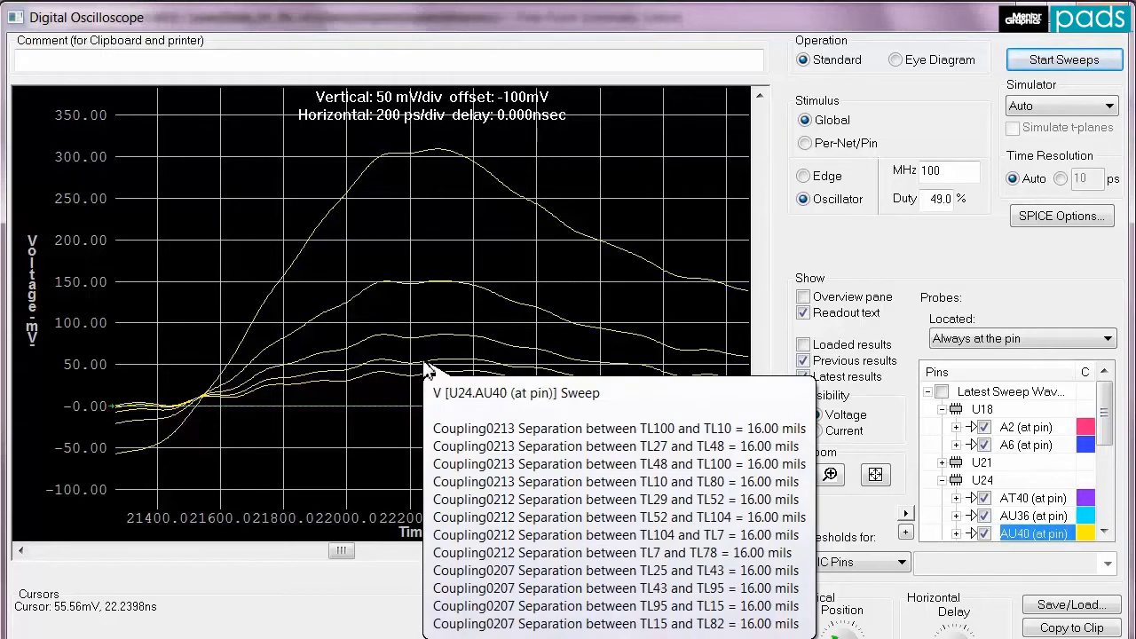